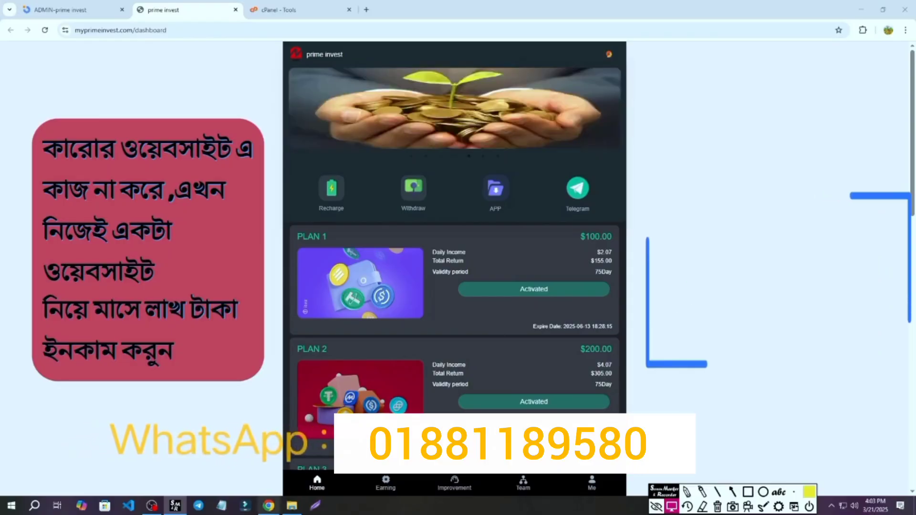
Open the Earning page, outline its Earning link, Receive button and both activated plans with yellow rectangles, and clear the markings.
{"action": "left_click", "coordinate": [386, 486]}
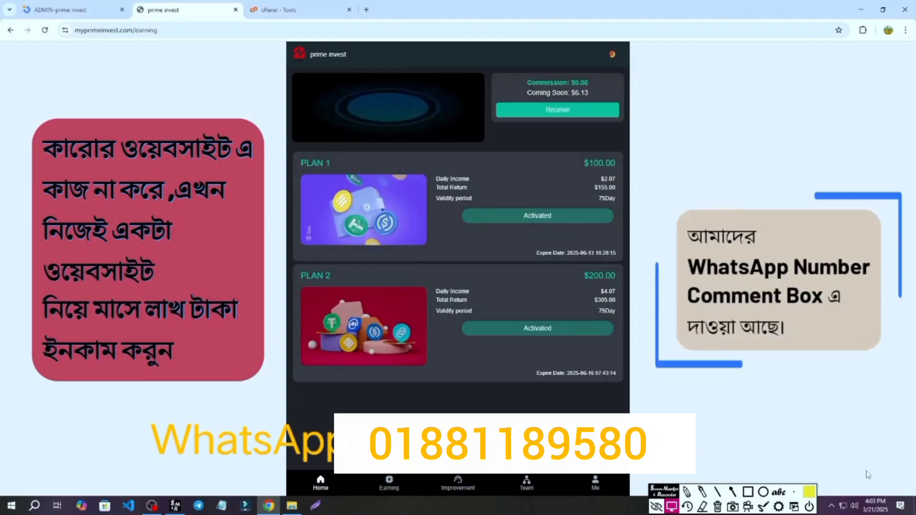
{"action": "left_click", "coordinate": [747, 492]}
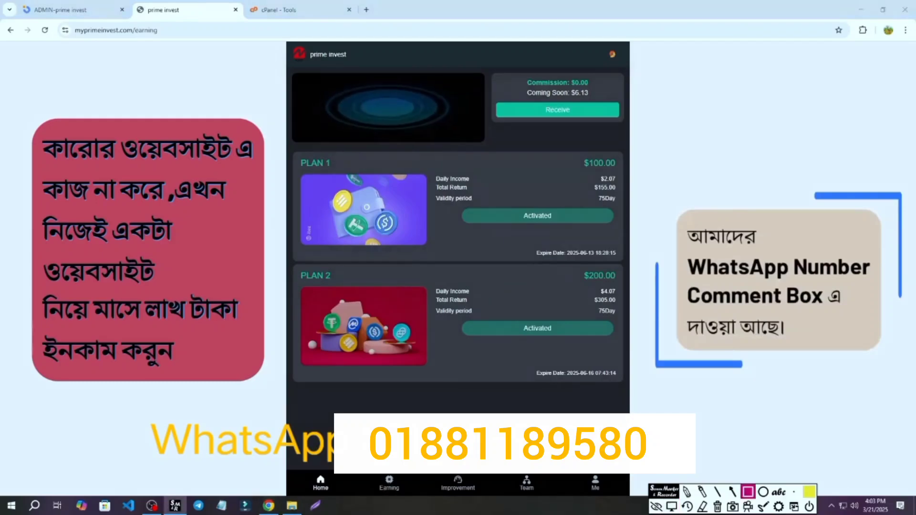
{"action": "left_click_drag", "start_coordinate": [355, 474], "coordinate": [418, 497]}
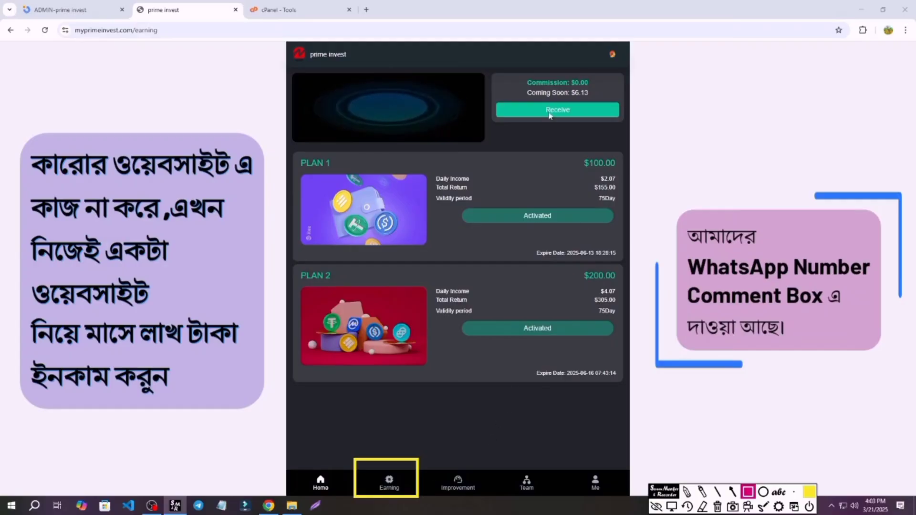
{"action": "left_click_drag", "start_coordinate": [495, 90], "coordinate": [595, 121]}
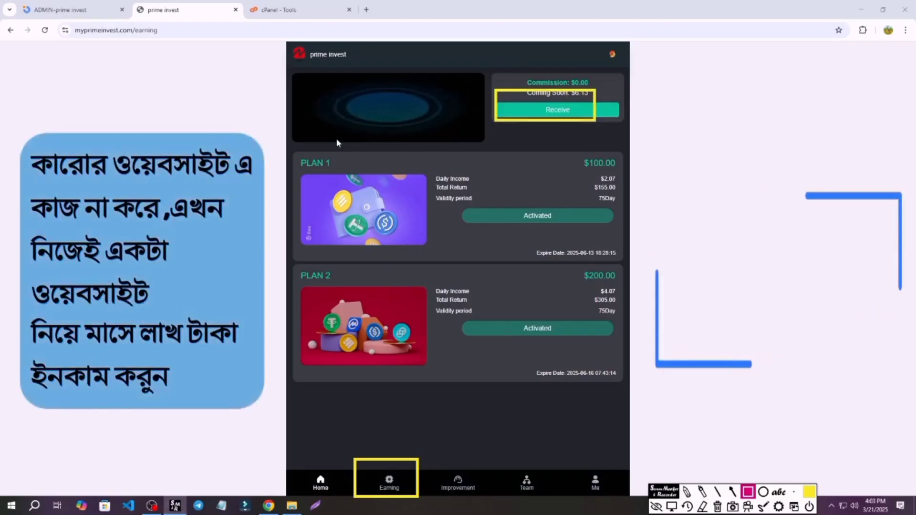
{"action": "mouse_move", "coordinate": [414, 154]}
{"action": "left_mouse_down"}
{"action": "mouse_move", "coordinate": [668, 221]}
{"action": "mouse_move", "coordinate": [628, 222]}
{"action": "left_mouse_up"}
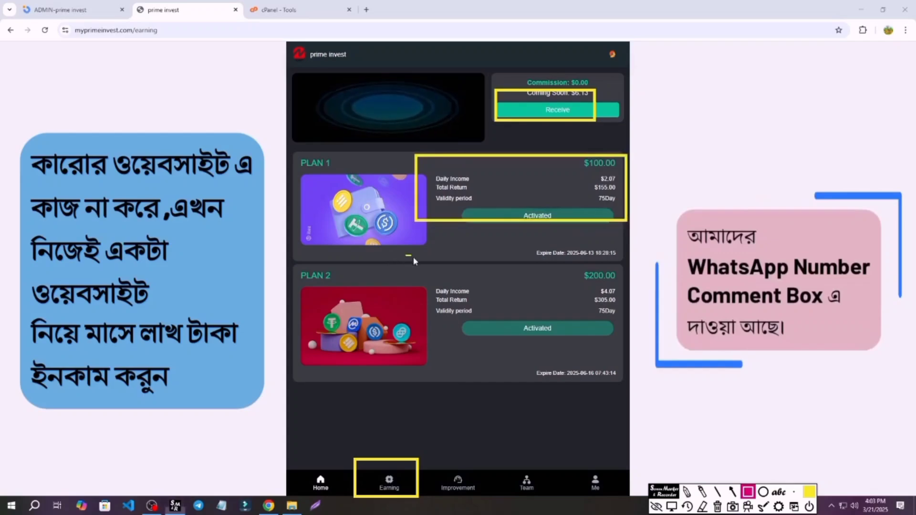
{"action": "mouse_move", "coordinate": [406, 256]}
{"action": "left_mouse_down"}
{"action": "mouse_move", "coordinate": [631, 334]}
{"action": "mouse_move", "coordinate": [623, 344]}
{"action": "left_mouse_up"}
{"action": "mouse_move", "coordinate": [394, 373]}
{"action": "left_mouse_down"}
{"action": "mouse_move", "coordinate": [591, 451]}
{"action": "mouse_move", "coordinate": [594, 436]}
{"action": "left_mouse_up"}
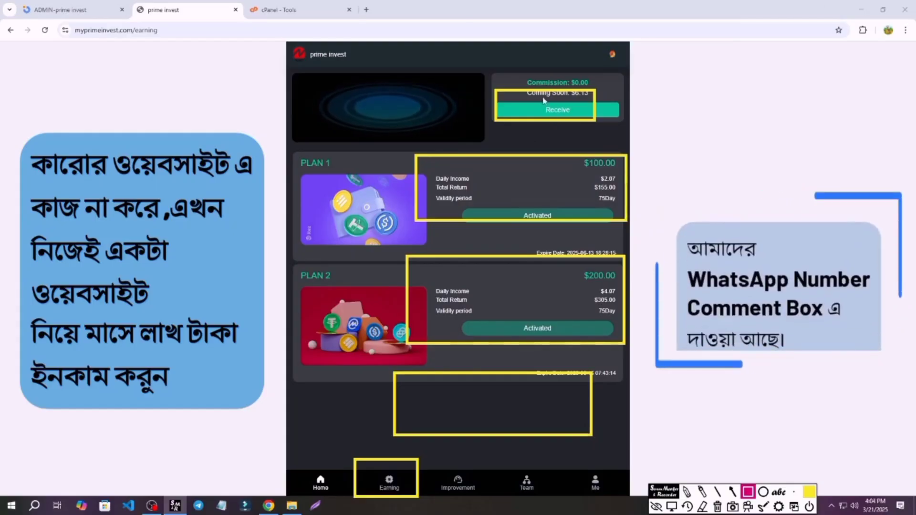
{"action": "mouse_move", "coordinate": [537, 91]}
{"action": "left_mouse_down"}
{"action": "mouse_move", "coordinate": [561, 119]}
{"action": "mouse_move", "coordinate": [576, 120]}
{"action": "left_mouse_up"}
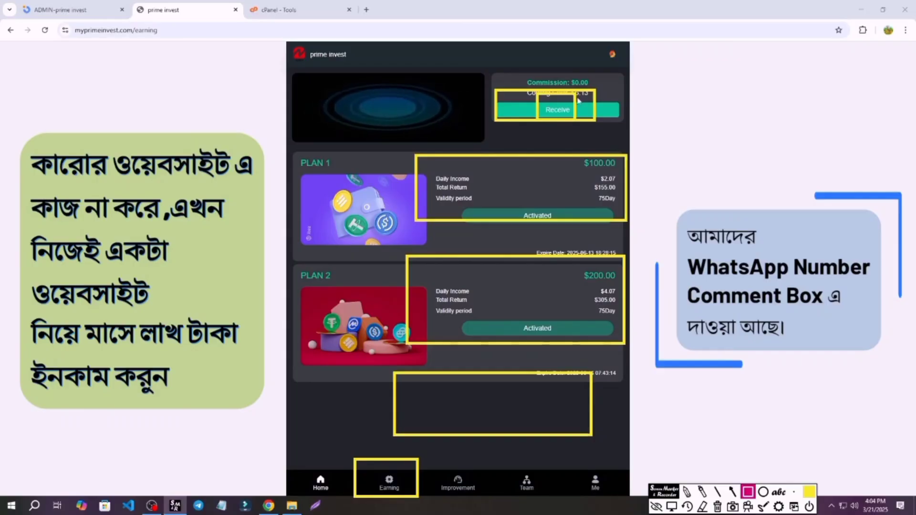
{"action": "left_click", "coordinate": [718, 508]}
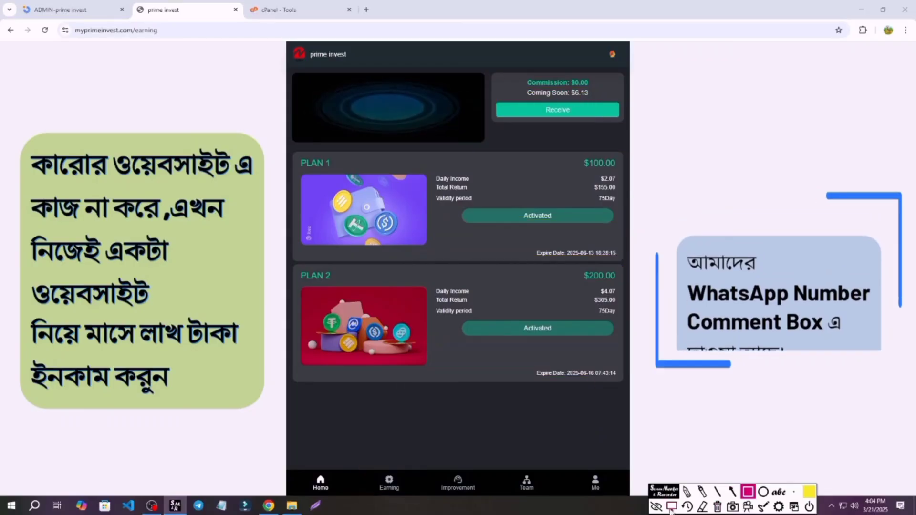
Open the account profile page, outline the Withdraw Balance and Deposit Balance with rectangles, and clear the markings.
{"action": "left_click", "coordinate": [319, 491]}
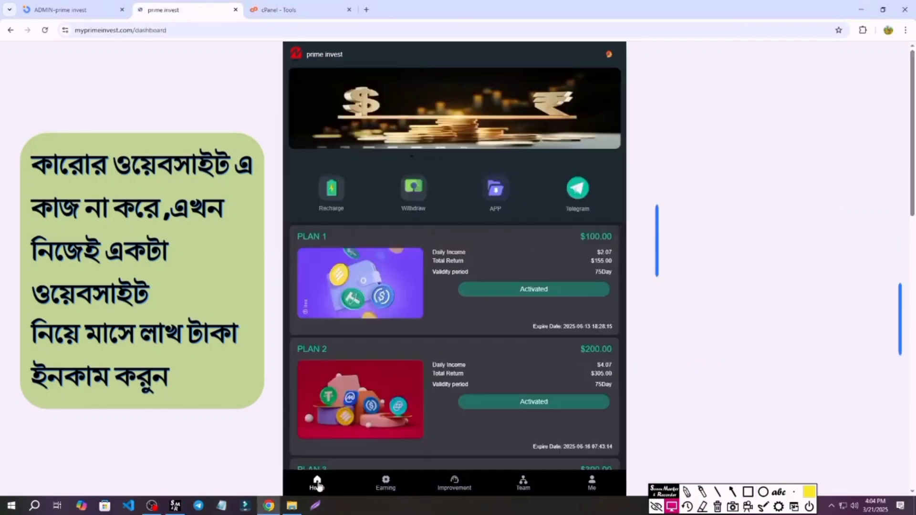
{"action": "left_click", "coordinate": [592, 484]}
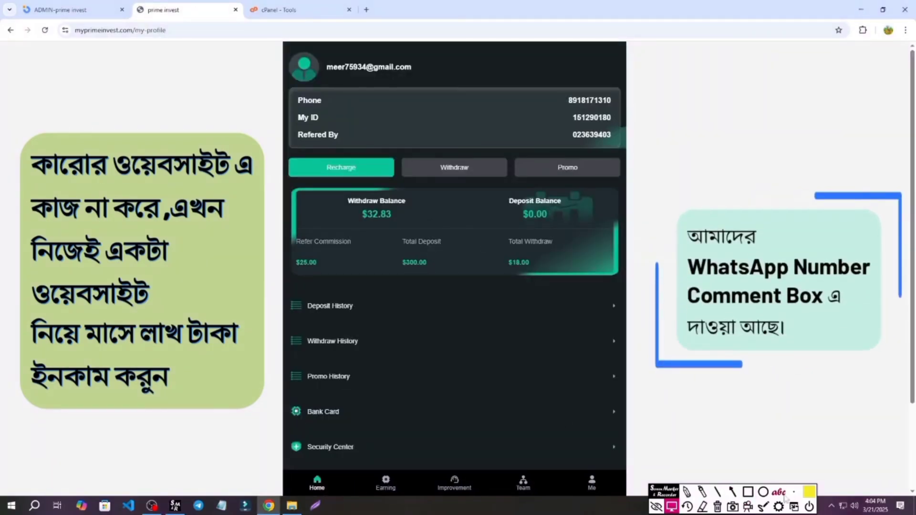
{"action": "left_click", "coordinate": [748, 491]}
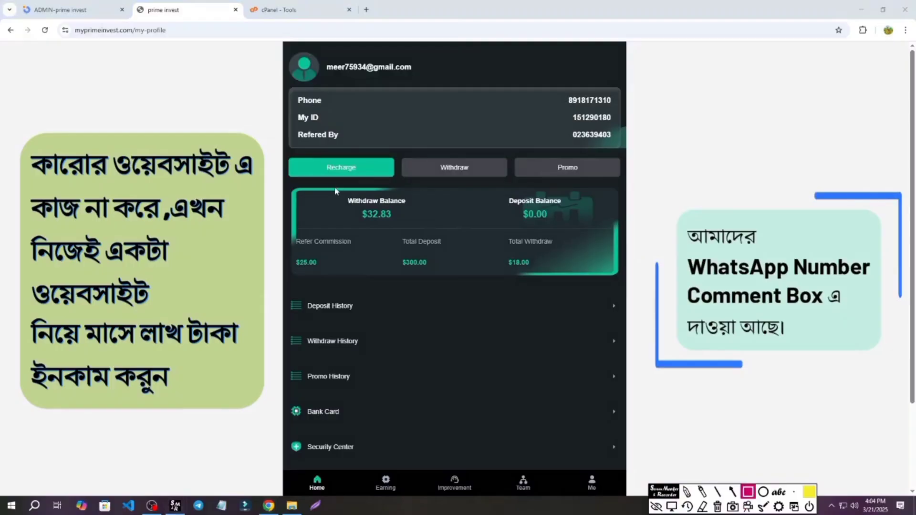
{"action": "left_click_drag", "start_coordinate": [334, 187], "coordinate": [406, 226]}
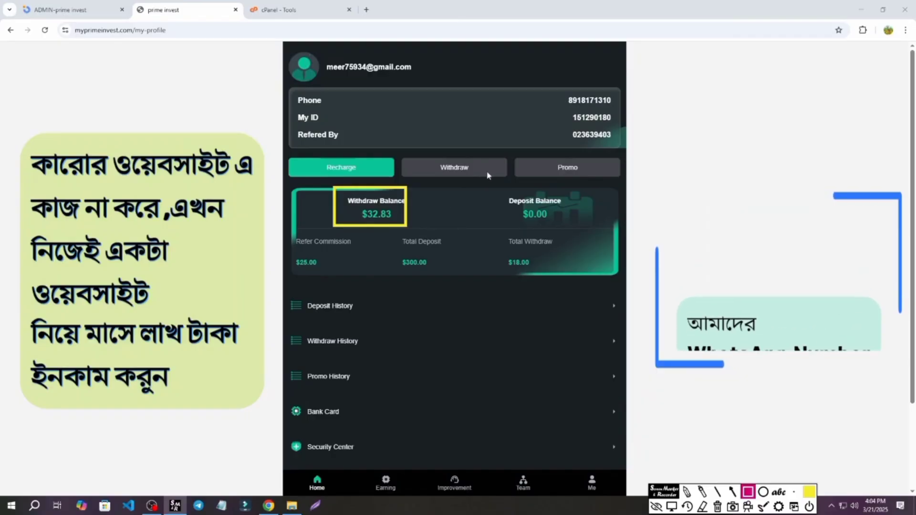
{"action": "left_click_drag", "start_coordinate": [493, 189], "coordinate": [575, 226]}
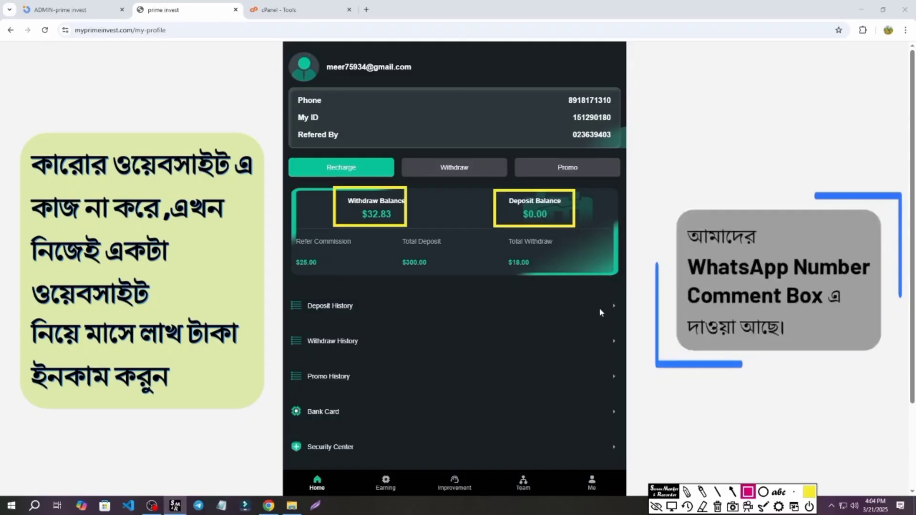
{"action": "left_click", "coordinate": [717, 506]}
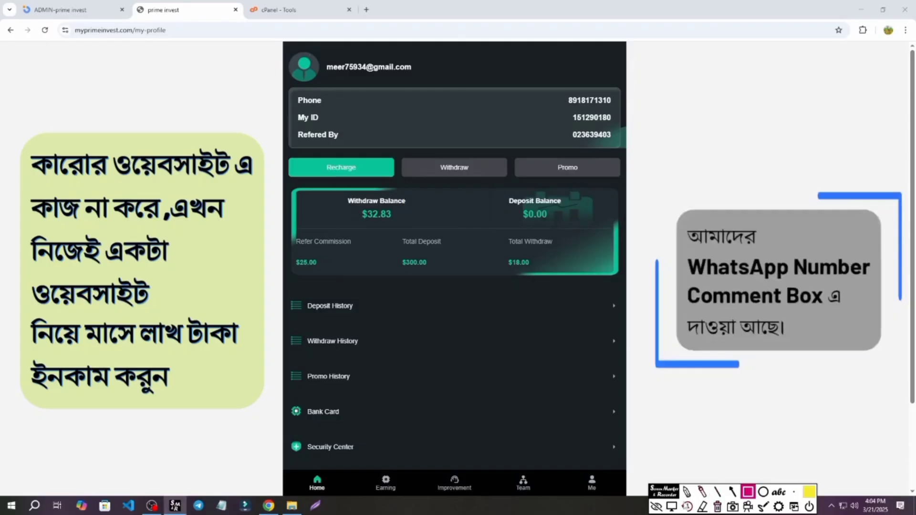
{"action": "left_click", "coordinate": [671, 506]}
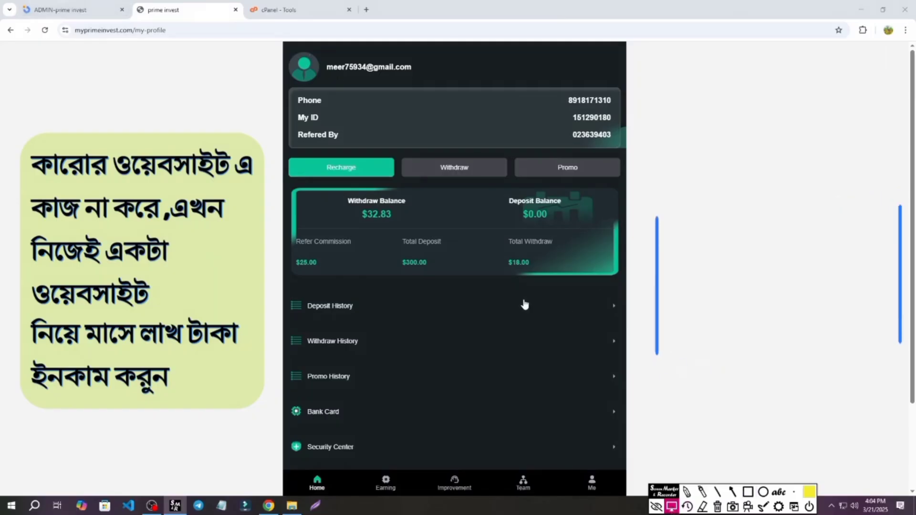
View the site's admin dashboard and open the File Manager from the cPanel tools.
{"action": "left_click", "coordinate": [55, 7]}
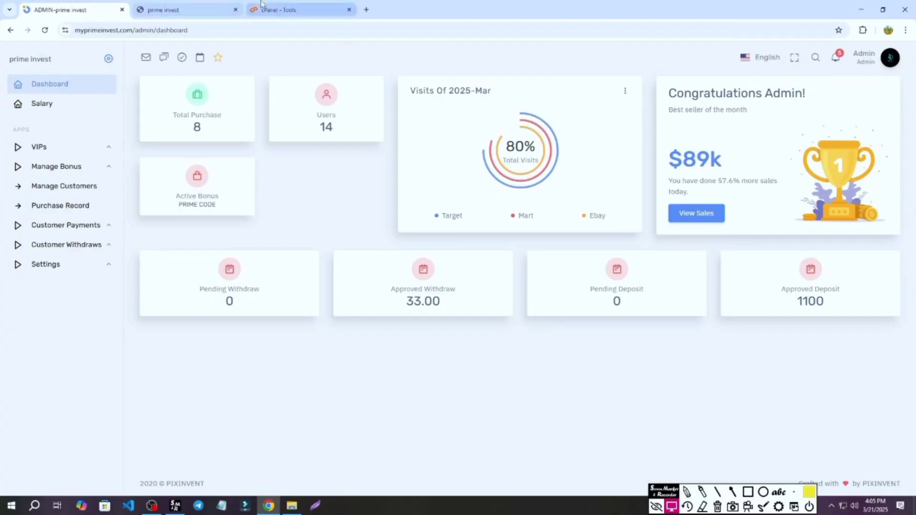
{"action": "left_click", "coordinate": [296, 9]}
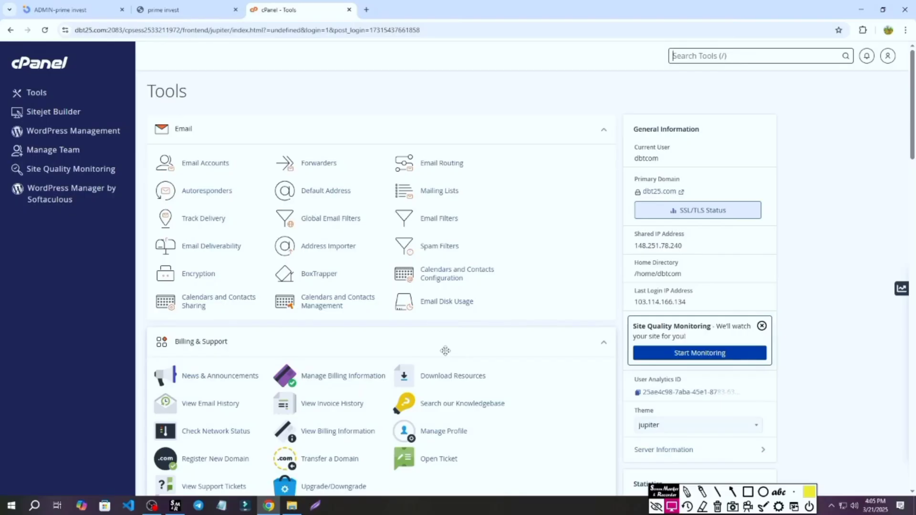
{"action": "key", "text": "/"}
{"action": "scroll", "coordinate": [378, 348], "scroll_direction": "down", "scroll_amount": 3}
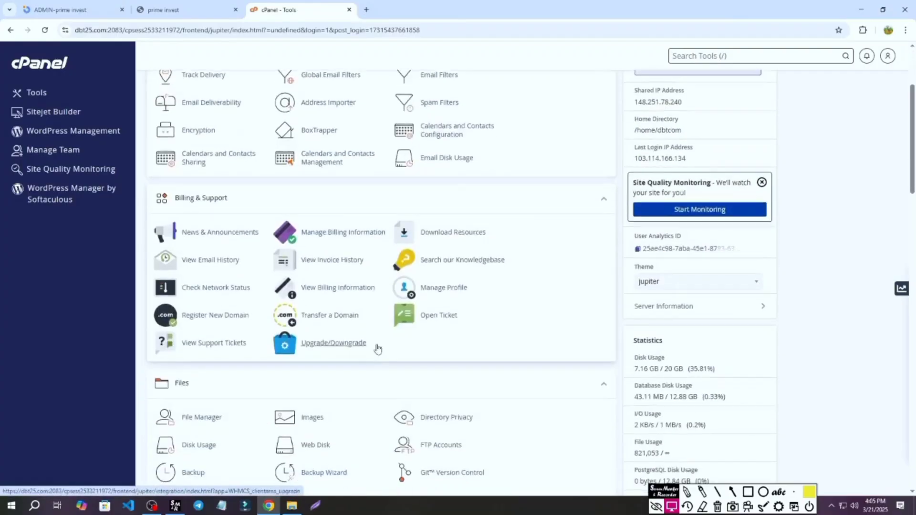
{"action": "scroll", "coordinate": [377, 348], "scroll_direction": "down", "scroll_amount": 4}
{"action": "left_click", "coordinate": [205, 226]}
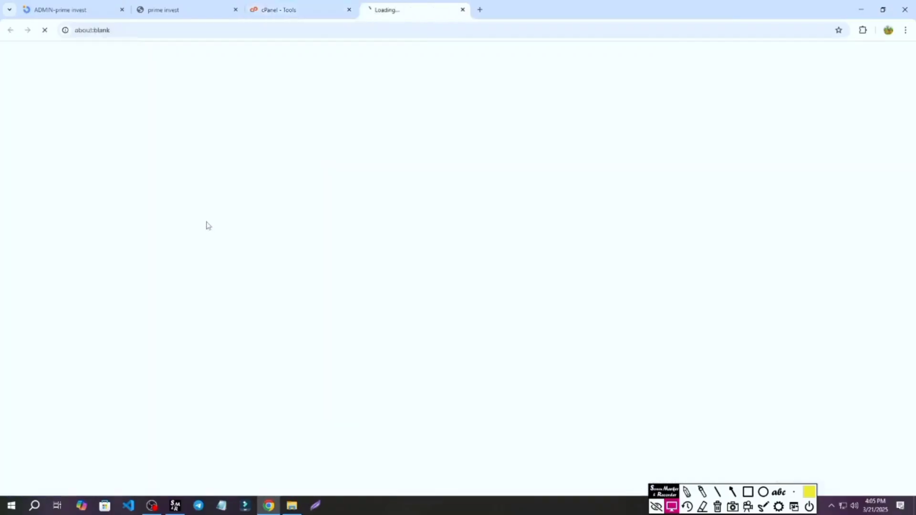
Look through the hosting account's folder tree in File Manager and return to the cPanel tools.
{"action": "scroll", "coordinate": [58, 356], "scroll_direction": "down", "scroll_amount": 3}
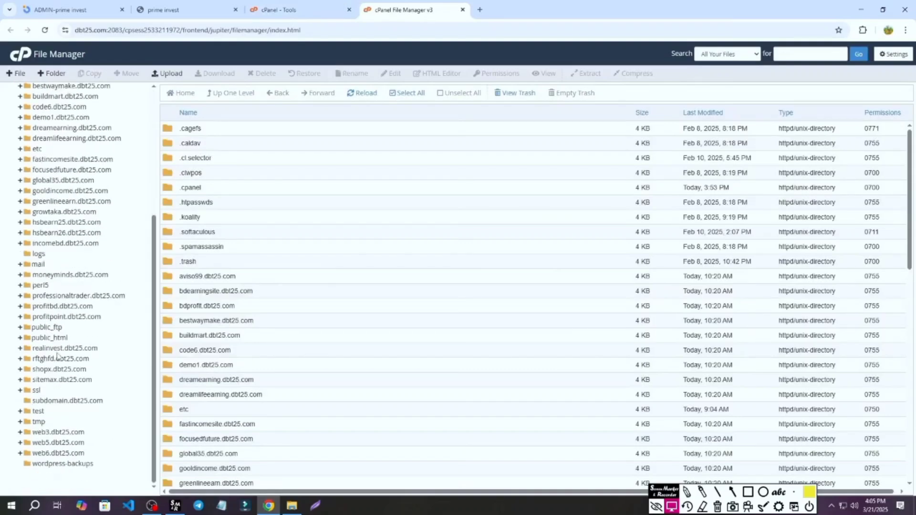
{"action": "scroll", "coordinate": [59, 348], "scroll_direction": "up", "scroll_amount": 3}
{"action": "scroll", "coordinate": [69, 312], "scroll_direction": "down", "scroll_amount": 3}
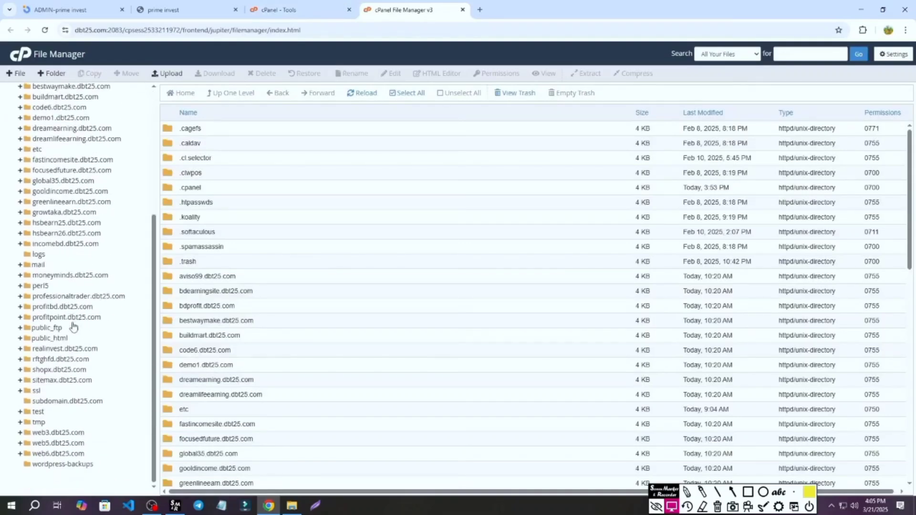
{"action": "scroll", "coordinate": [73, 327], "scroll_direction": "up", "scroll_amount": 4}
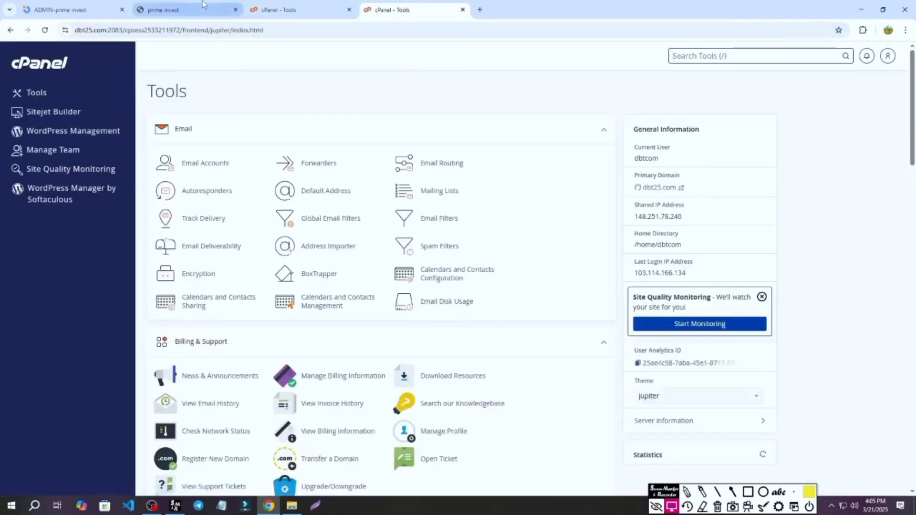
On the prime invest user site, review the profile page options and the investment plans on the home page.
{"action": "left_click", "coordinate": [201, 8]}
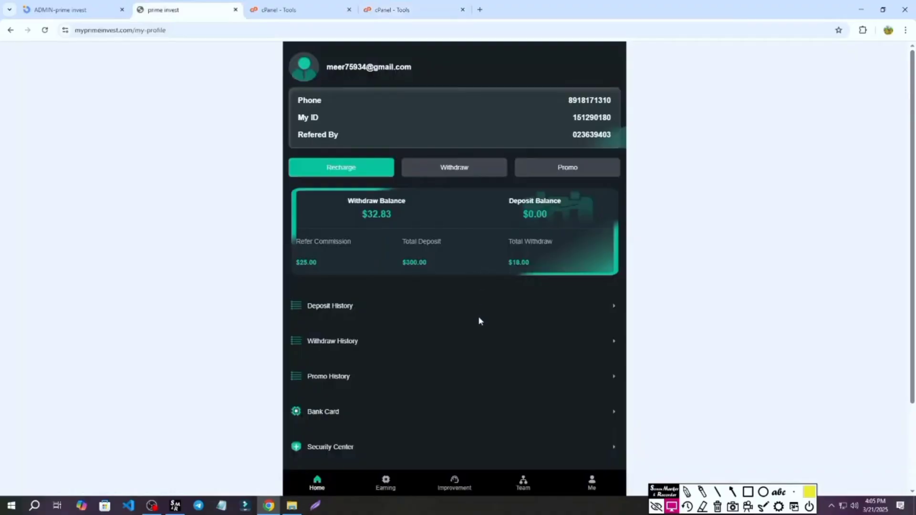
{"action": "scroll", "coordinate": [479, 320], "scroll_direction": "down", "scroll_amount": 2}
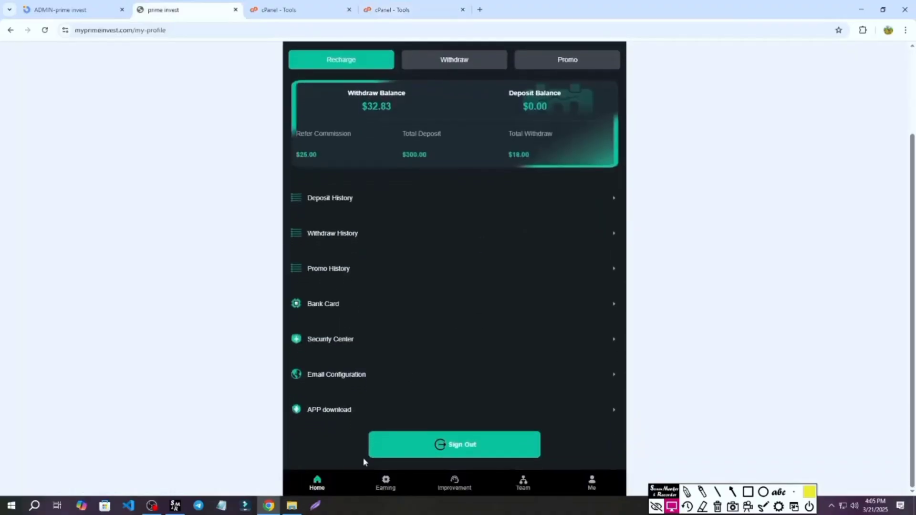
{"action": "left_click", "coordinate": [319, 486]}
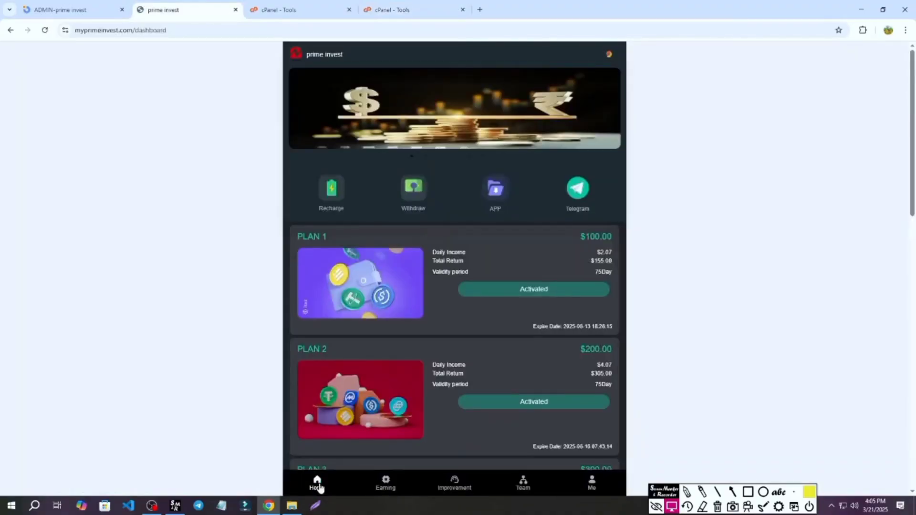
{"action": "scroll", "coordinate": [528, 393], "scroll_direction": "down", "scroll_amount": 2}
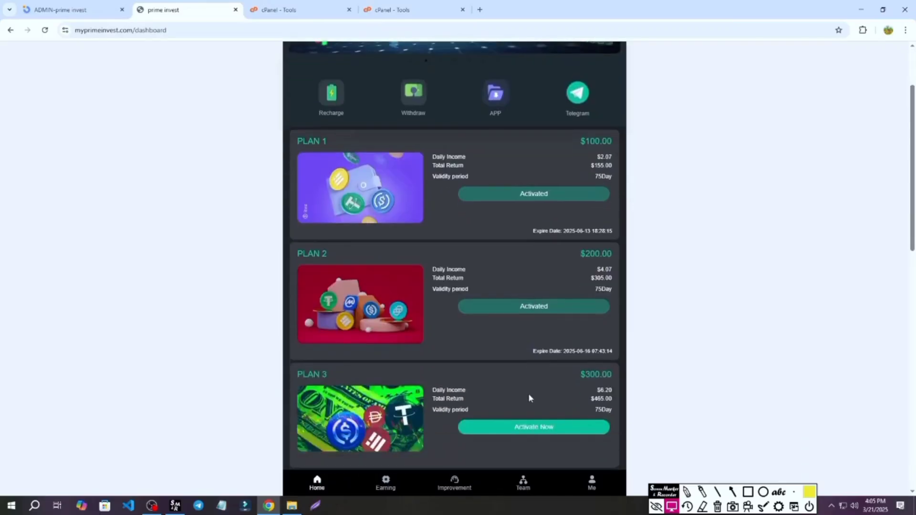
Reopen the account profile page, outline the Promo button with a rectangle, and clear the marking.
{"action": "left_click", "coordinate": [593, 485]}
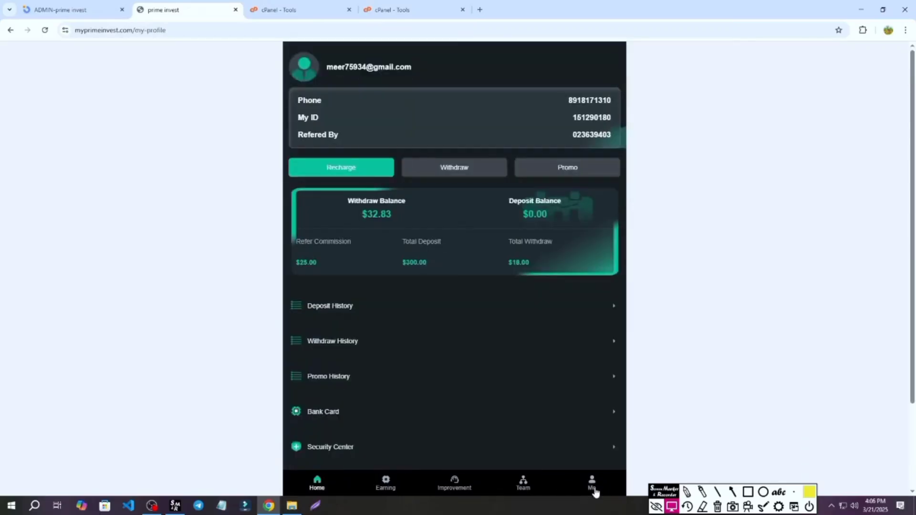
{"action": "left_click", "coordinate": [748, 491]}
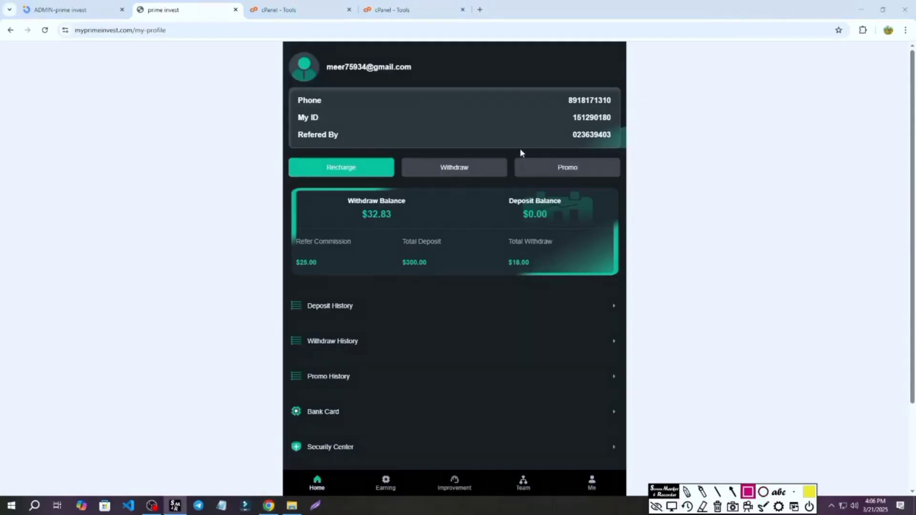
{"action": "left_click_drag", "start_coordinate": [501, 145], "coordinate": [619, 187]}
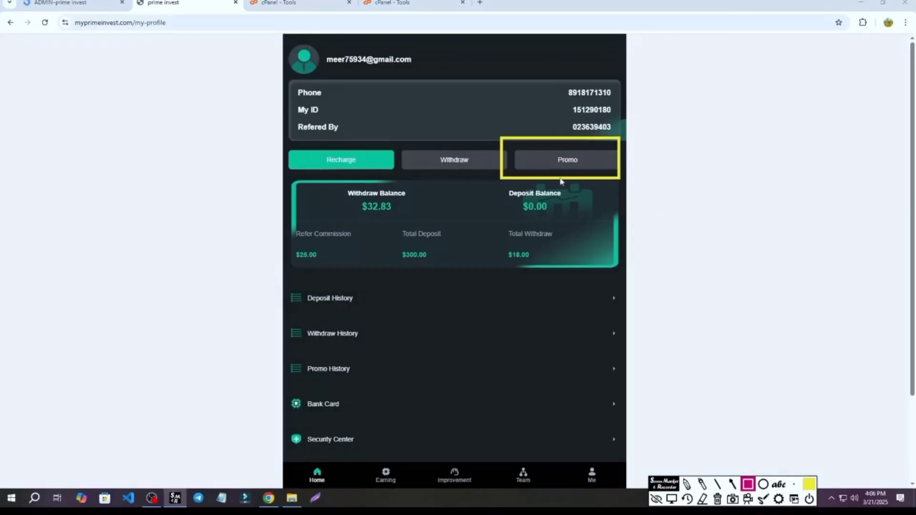
{"action": "left_click", "coordinate": [717, 499]}
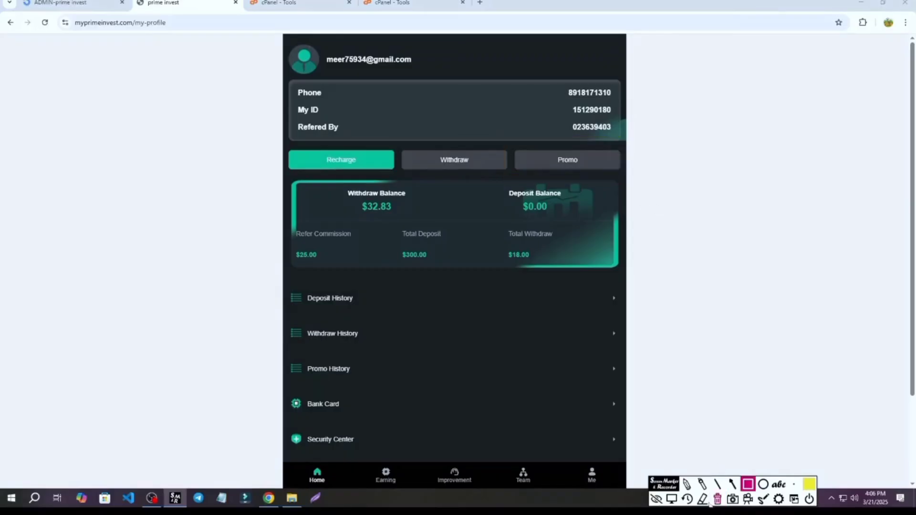
{"action": "left_click", "coordinate": [671, 499]}
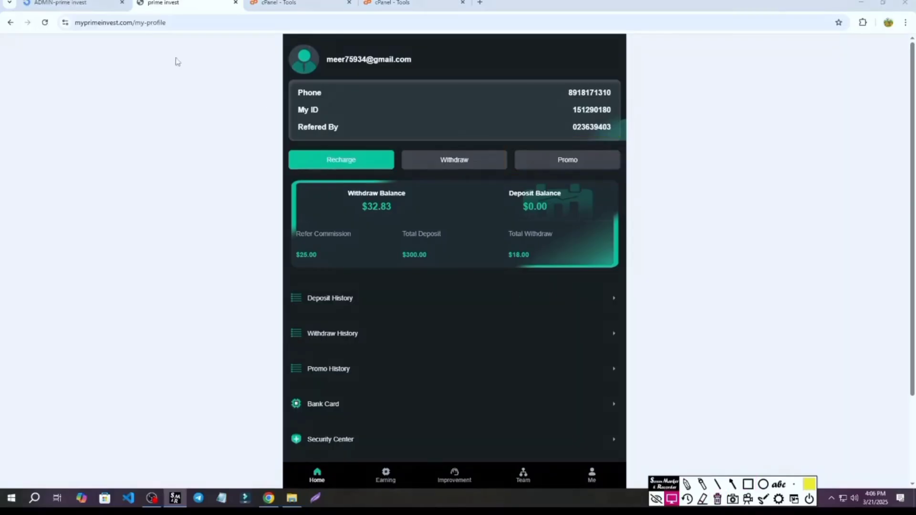
In the admin site's bonus list, open the PRIME CODE bonus for editing.
{"action": "left_click", "coordinate": [105, 3]}
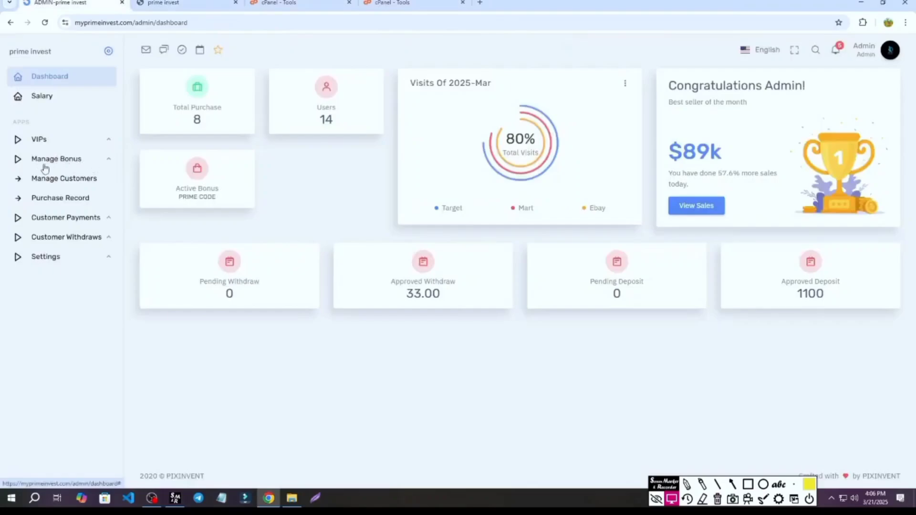
{"action": "left_click", "coordinate": [66, 161]}
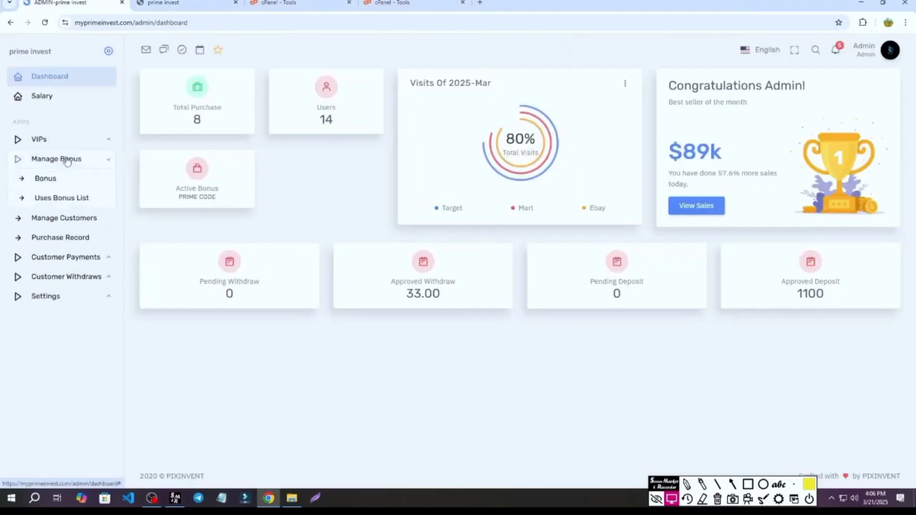
{"action": "left_click", "coordinate": [45, 178]}
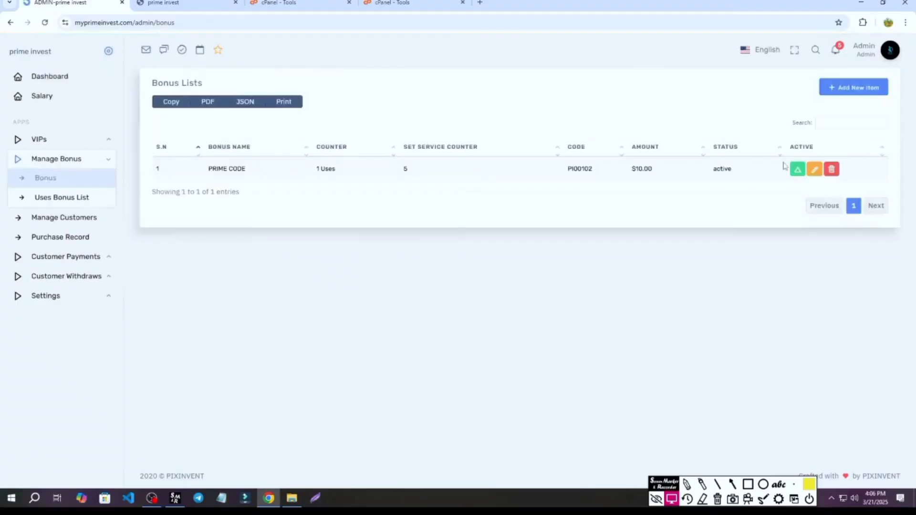
{"action": "left_click", "coordinate": [815, 169]}
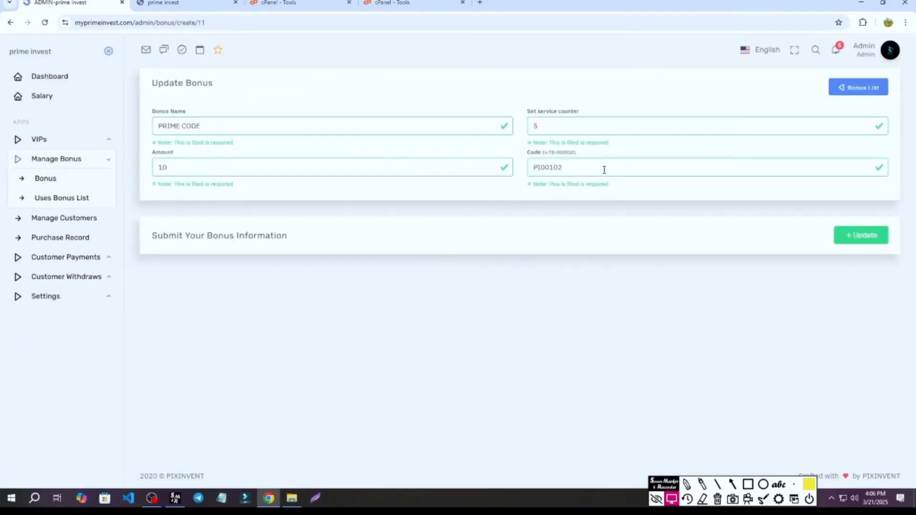
Replace the PRIME CODE bonus's code with a name-based code, set its amount to 1, and save the update.
{"action": "left_click_drag", "start_coordinate": [577, 172], "coordinate": [525, 178]}
{"action": "key", "text": "BackSpace"}
{"action": "type", "text": "tareq"}
{"action": "left_click", "coordinate": [174, 170]}
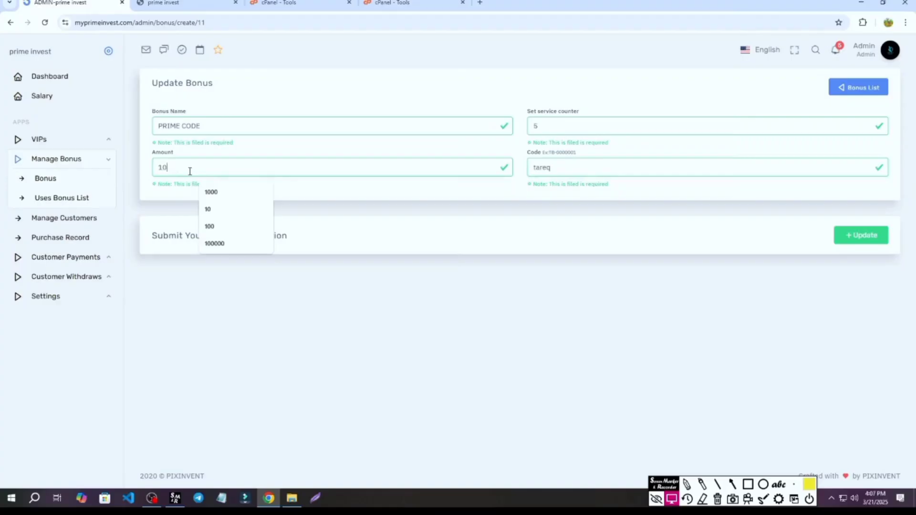
{"action": "key", "text": "BackSpace"}
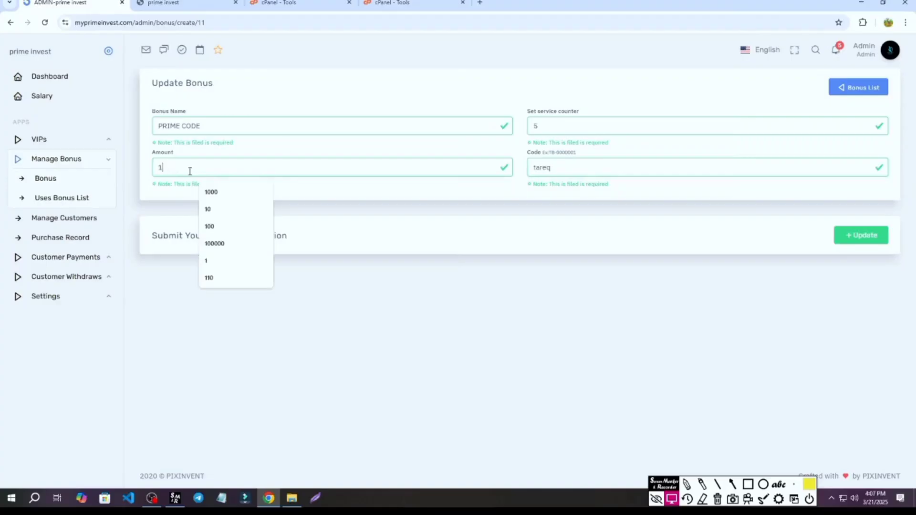
{"action": "left_click", "coordinate": [567, 176]}
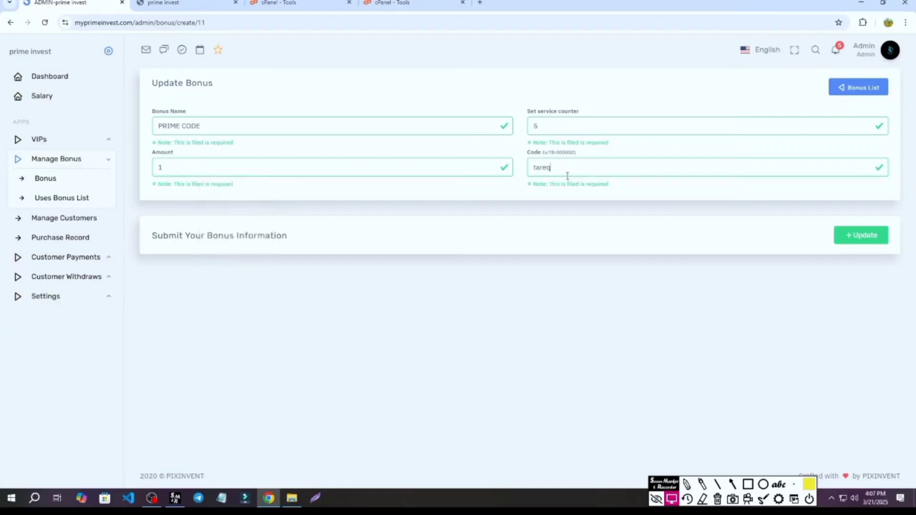
{"action": "left_click", "coordinate": [876, 242]}
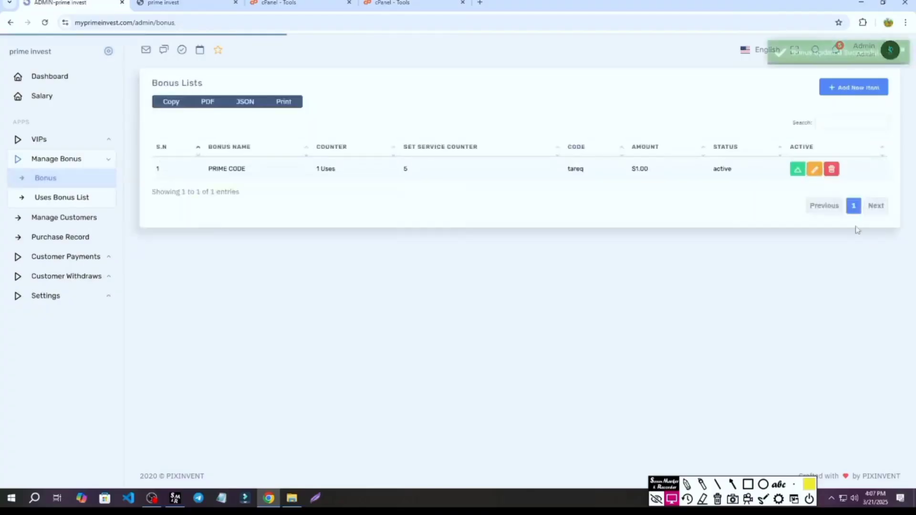
On the prime invest user site, view the promo code entry page and return to the profile page.
{"action": "left_click", "coordinate": [186, 3]}
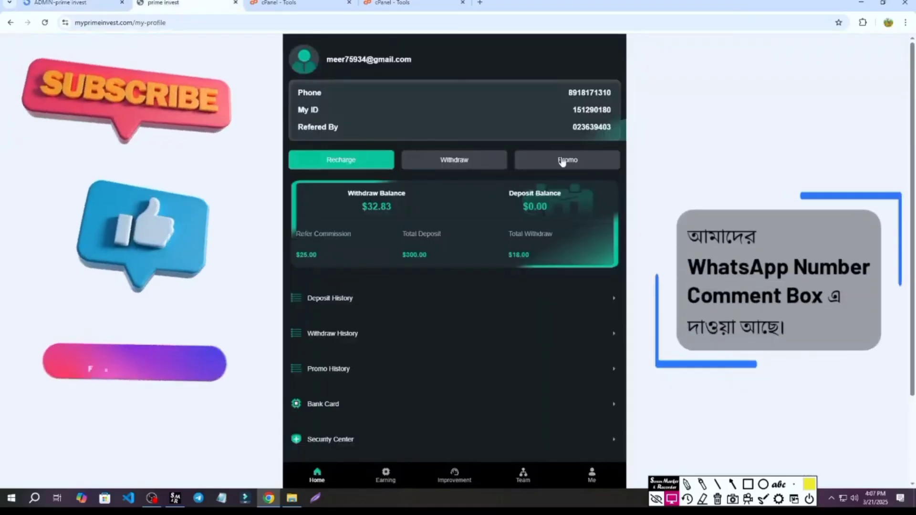
{"action": "left_click", "coordinate": [562, 163]}
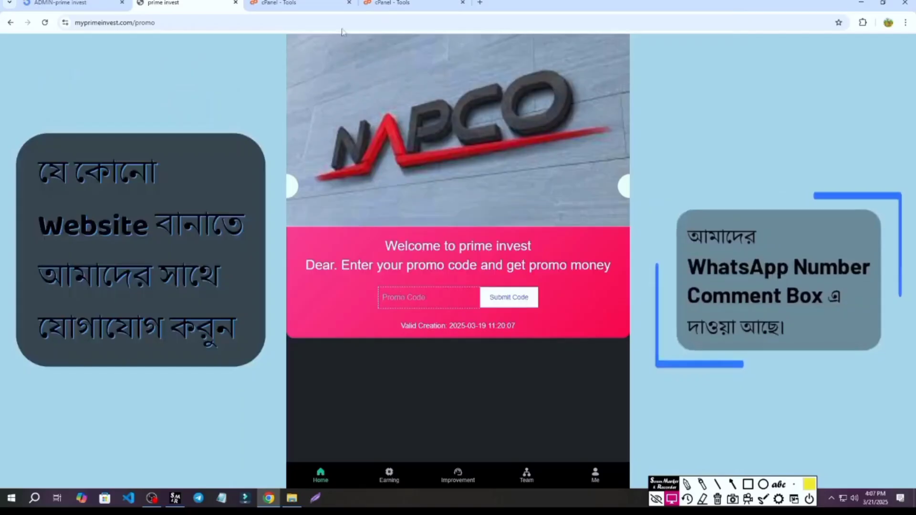
{"action": "left_click", "coordinate": [10, 22]}
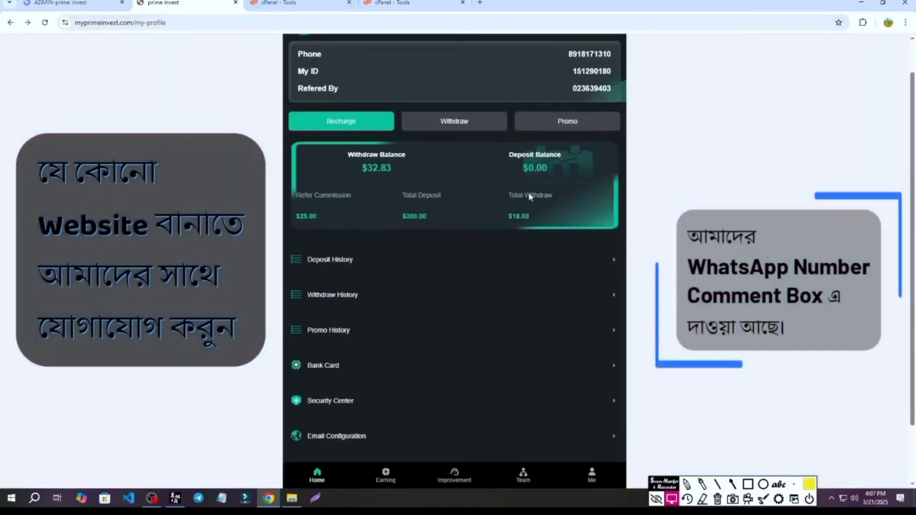
{"action": "scroll", "coordinate": [529, 193], "scroll_direction": "down", "scroll_amount": 1}
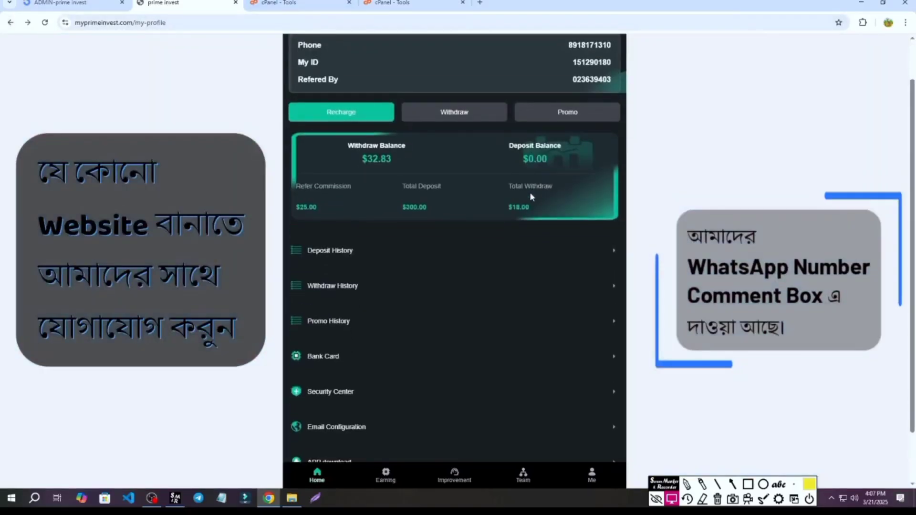
{"action": "scroll", "coordinate": [522, 221], "scroll_direction": "up", "scroll_amount": 1}
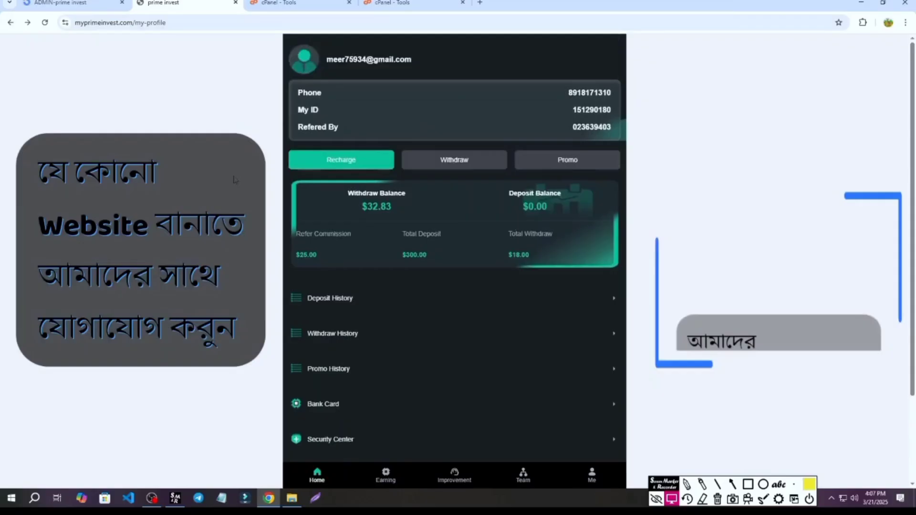
View the Binance recharge form through the profile's Recharge option and return to the profile page.
{"action": "left_click", "coordinate": [349, 162]}
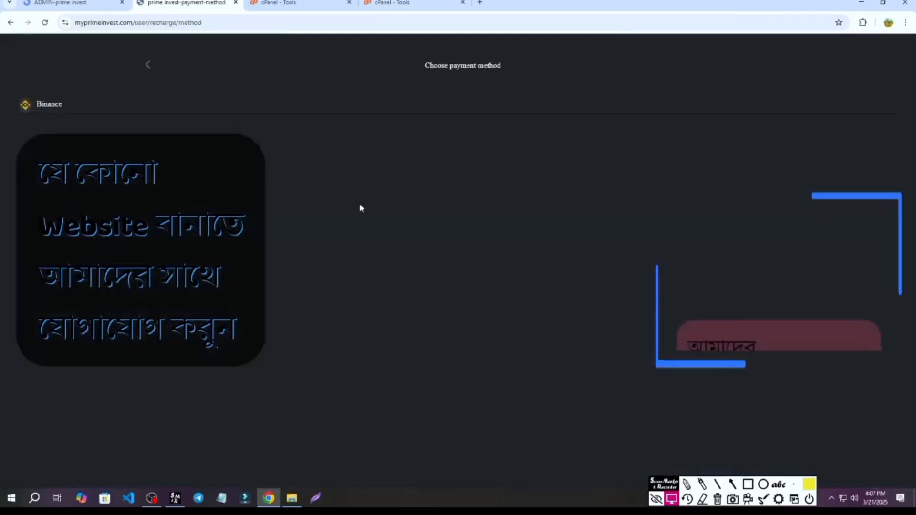
{"action": "left_click", "coordinate": [49, 103]}
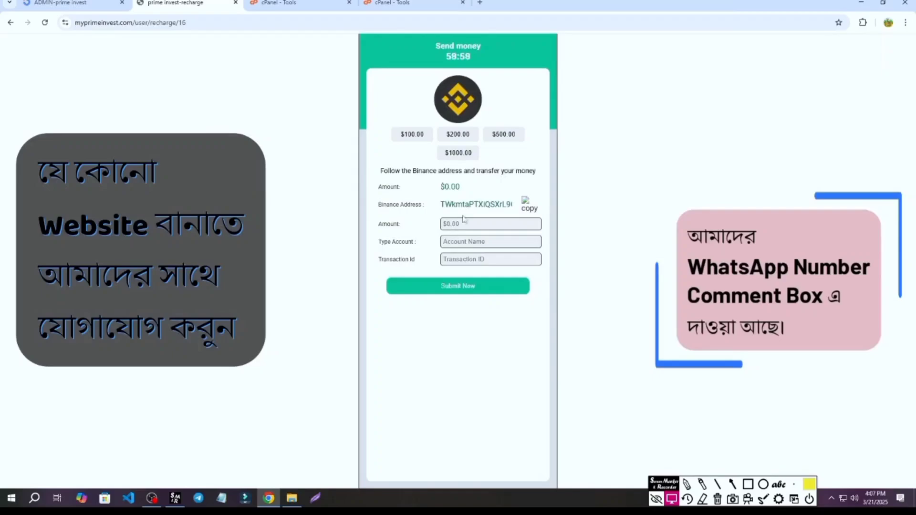
{"action": "left_click", "coordinate": [10, 23]}
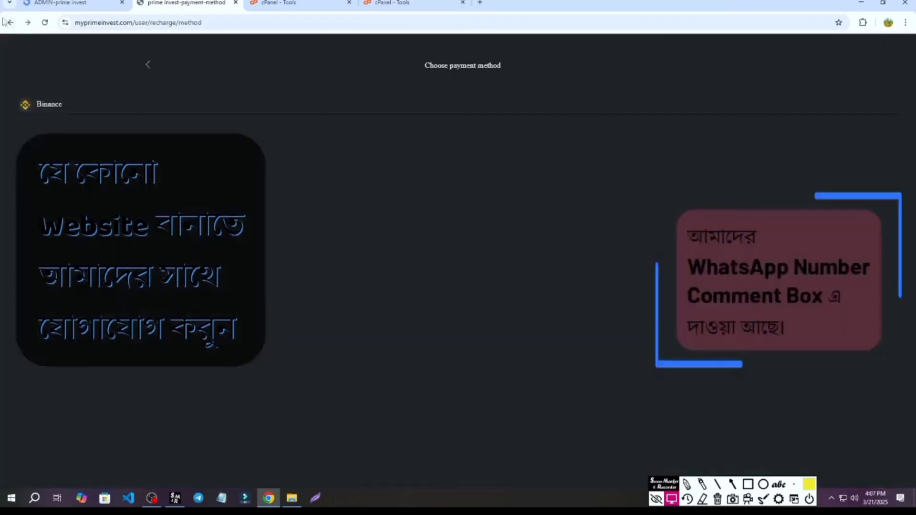
{"action": "left_click", "coordinate": [9, 23]}
{"action": "scroll", "coordinate": [591, 257], "scroll_direction": "down", "scroll_amount": 1}
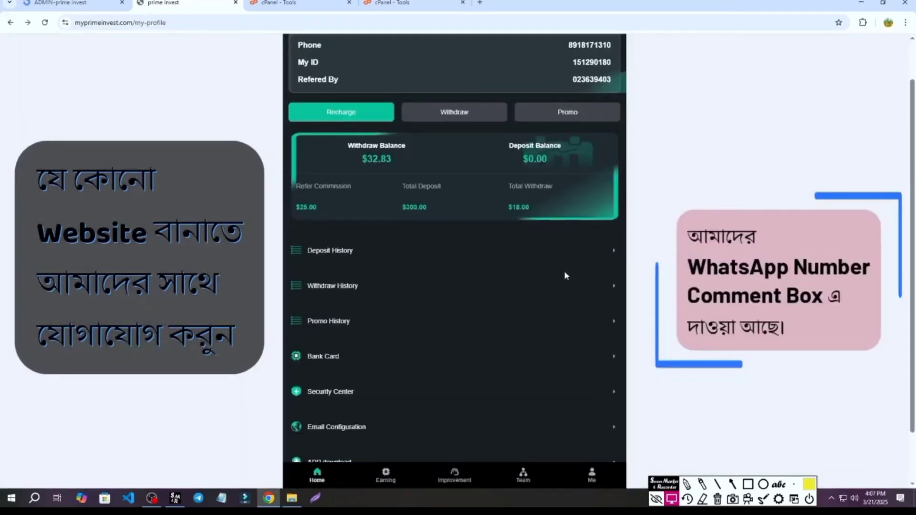
{"action": "scroll", "coordinate": [477, 219], "scroll_direction": "up", "scroll_amount": 1}
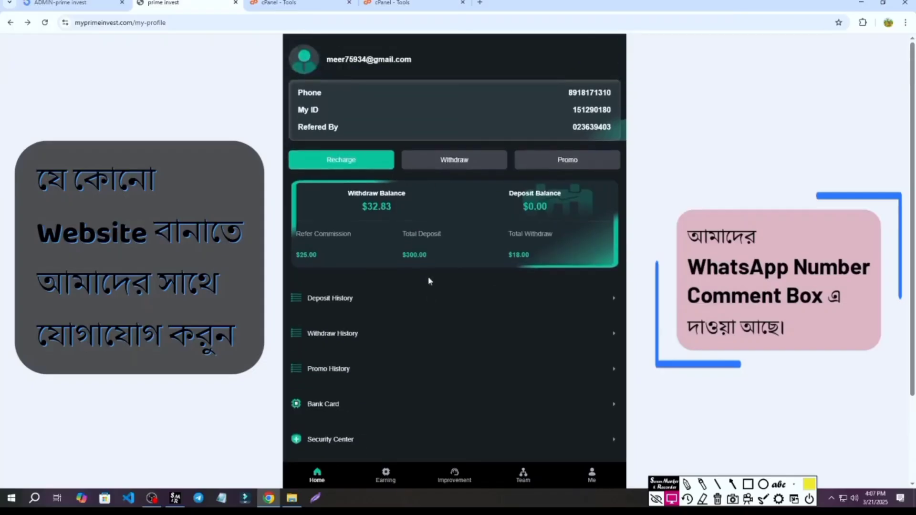
View the Bank Card details page from the profile options and return to the profile page.
{"action": "scroll", "coordinate": [428, 281], "scroll_direction": "down", "scroll_amount": 2}
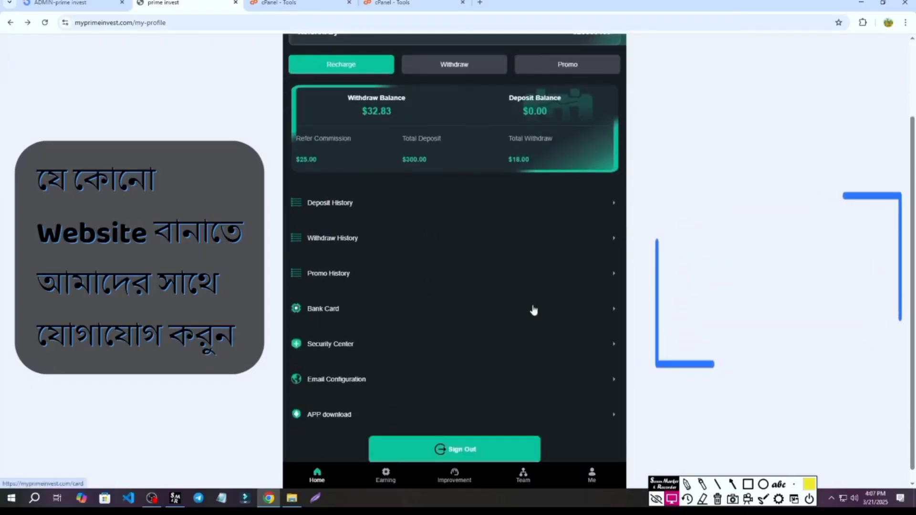
{"action": "left_click", "coordinate": [361, 313]}
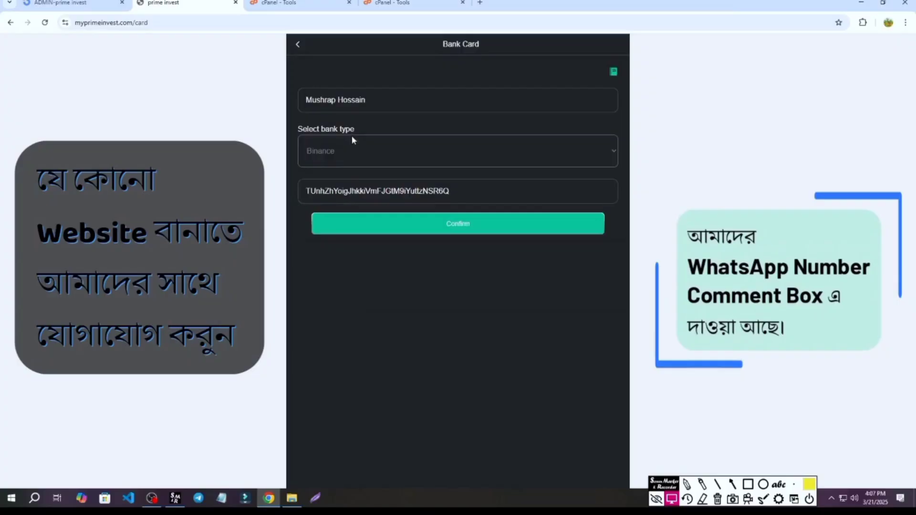
{"action": "left_click", "coordinate": [11, 23]}
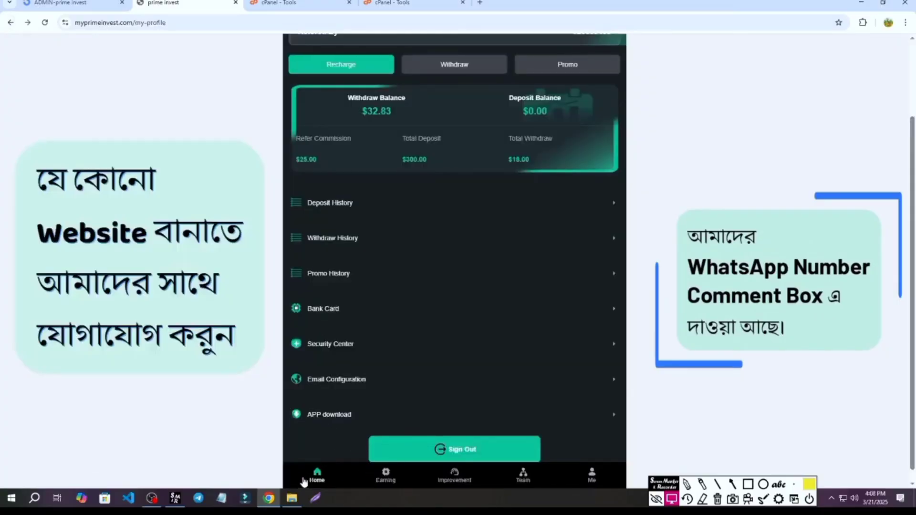
On the home page, mark the Team option with a temporary rectangle and open the Team page.
{"action": "left_click", "coordinate": [304, 480]}
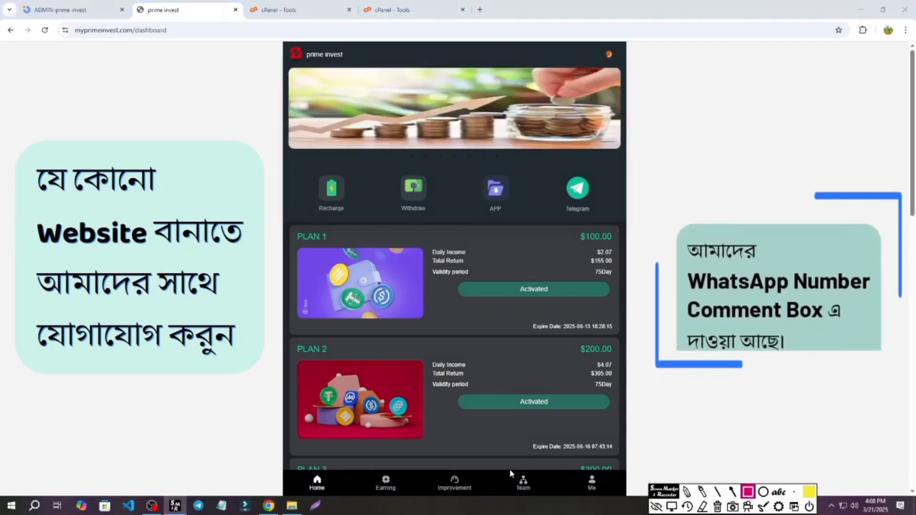
{"action": "left_click_drag", "start_coordinate": [510, 470], "coordinate": [538, 495]}
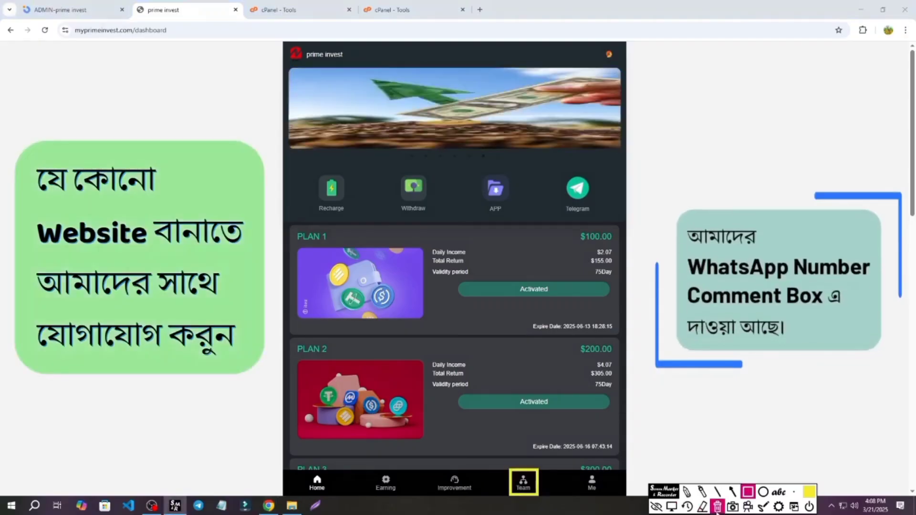
{"action": "left_click", "coordinate": [717, 506]}
{"action": "left_click", "coordinate": [671, 506]}
{"action": "left_click", "coordinate": [523, 482]}
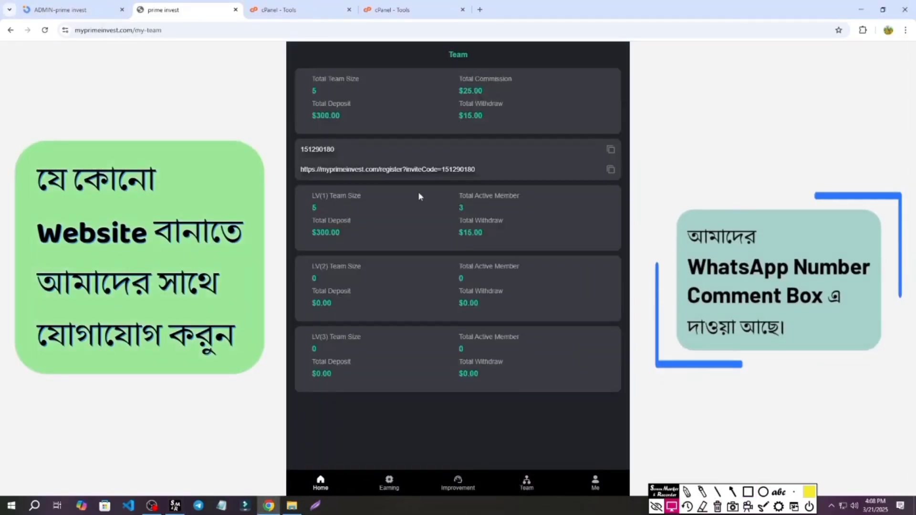
Outline the Team page's total commission, withdraw and deposit figures and the LV(1) to LV(3) team blocks with rectangles, and clear the markings.
{"action": "left_click", "coordinate": [748, 492]}
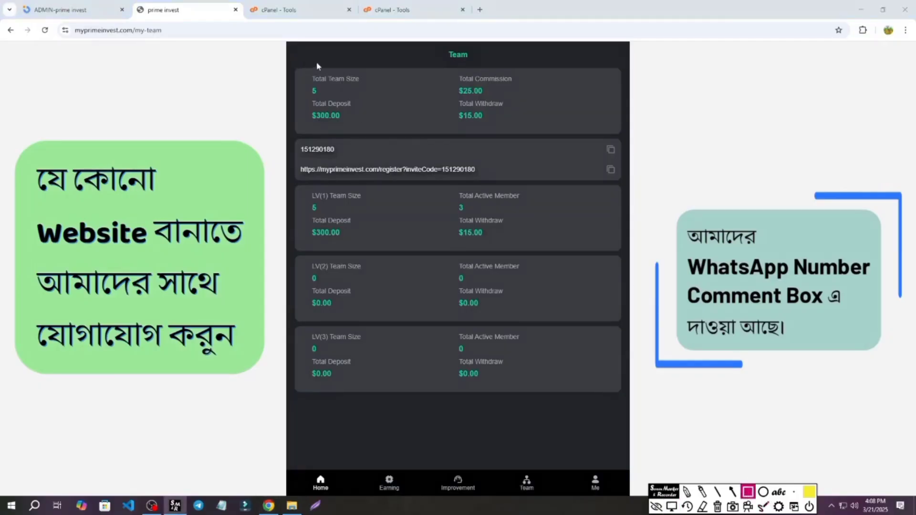
{"action": "mouse_move", "coordinate": [446, 72]}
{"action": "left_mouse_down"}
{"action": "mouse_move", "coordinate": [544, 95]}
{"action": "mouse_move", "coordinate": [518, 96]}
{"action": "left_mouse_up"}
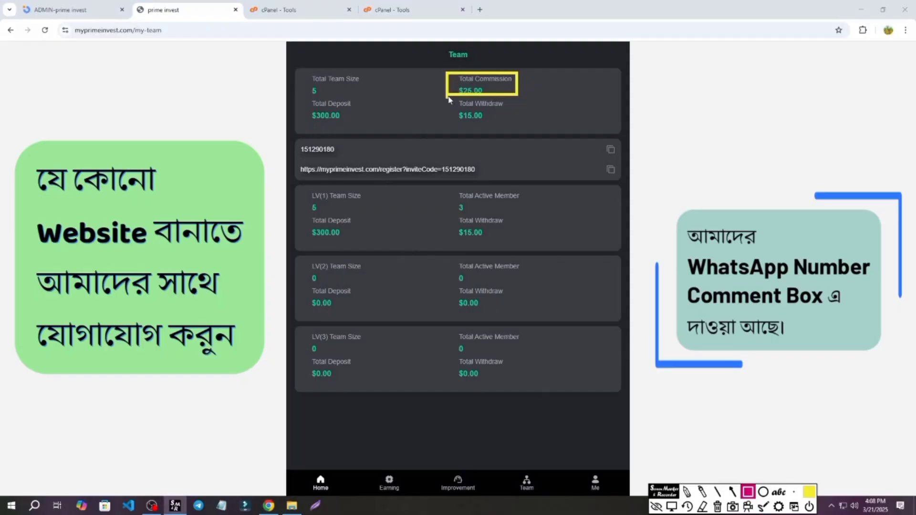
{"action": "left_click_drag", "start_coordinate": [446, 97], "coordinate": [525, 122]}
{"action": "left_click_drag", "start_coordinate": [304, 98], "coordinate": [347, 122]}
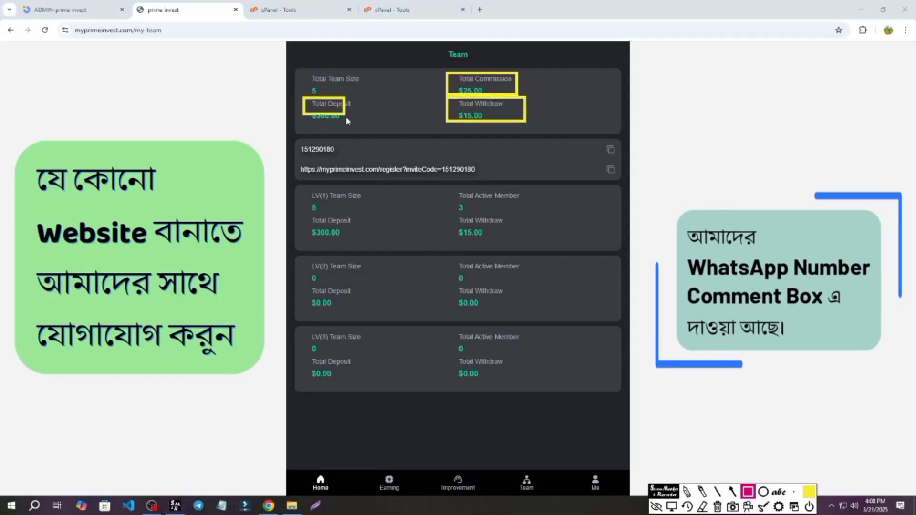
{"action": "mouse_move", "coordinate": [311, 184]}
{"action": "left_mouse_down"}
{"action": "mouse_move", "coordinate": [368, 249]}
{"action": "mouse_move", "coordinate": [361, 243]}
{"action": "mouse_move", "coordinate": [353, 316]}
{"action": "left_mouse_up"}
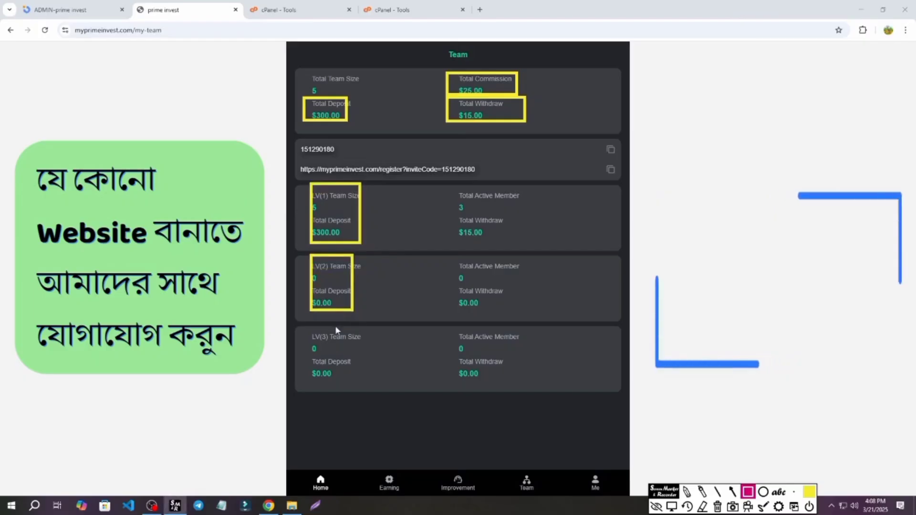
{"action": "left_click_drag", "start_coordinate": [296, 327], "coordinate": [355, 383]}
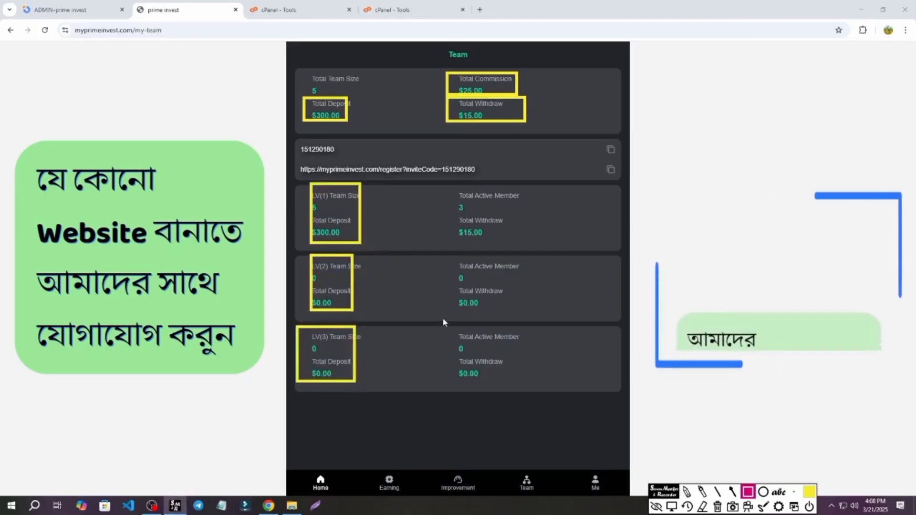
{"action": "left_click", "coordinate": [718, 506]}
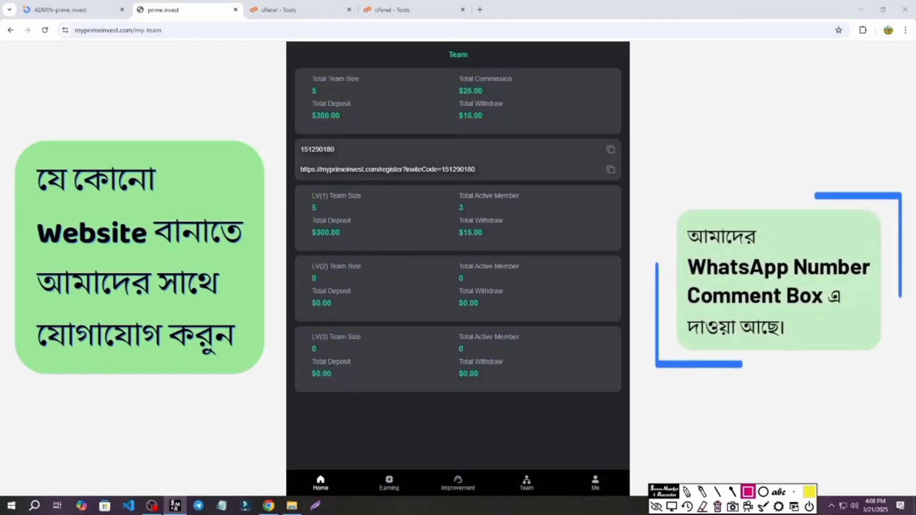
{"action": "left_click", "coordinate": [671, 507]}
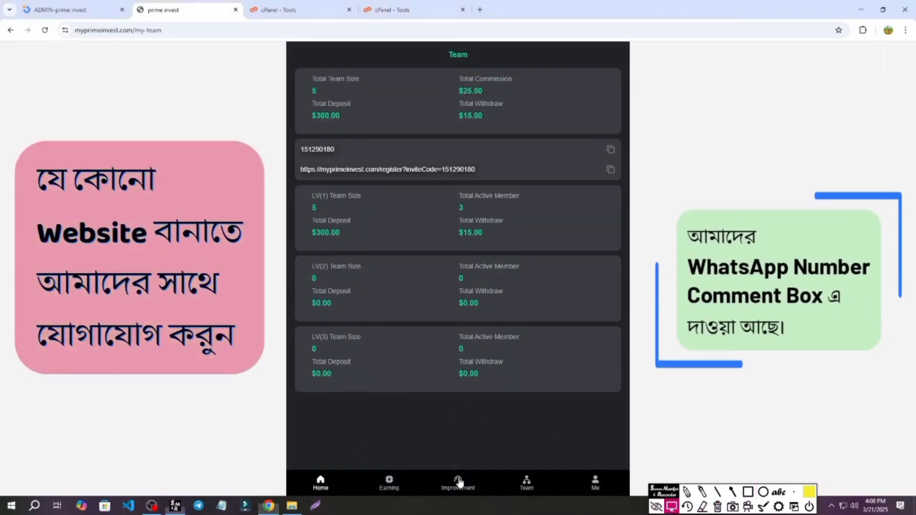
Open the Improvement page and look through the investment plans from PLAN 1 to DIAMOND.
{"action": "left_click", "coordinate": [463, 482]}
{"action": "scroll", "coordinate": [529, 192], "scroll_direction": "down", "scroll_amount": 10}
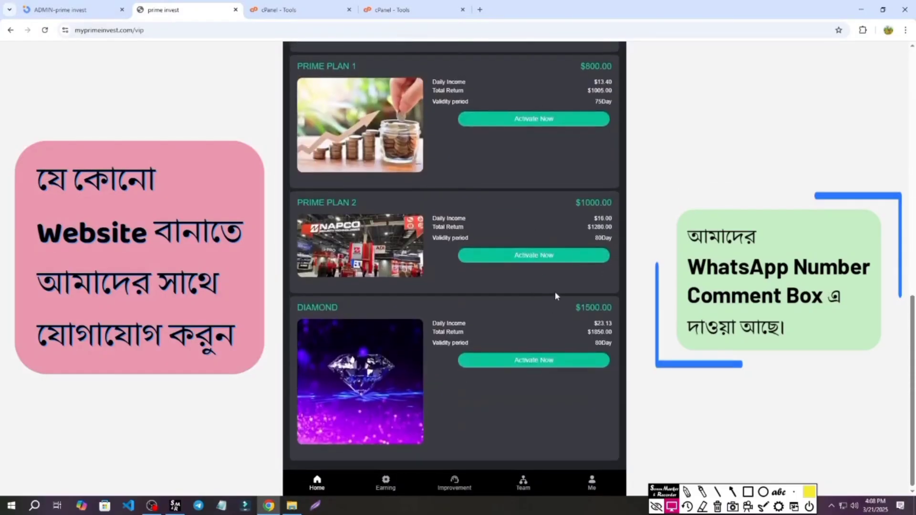
{"action": "scroll", "coordinate": [556, 291], "scroll_direction": "up", "scroll_amount": 10}
{"action": "scroll", "coordinate": [556, 282], "scroll_direction": "up", "scroll_amount": 3}
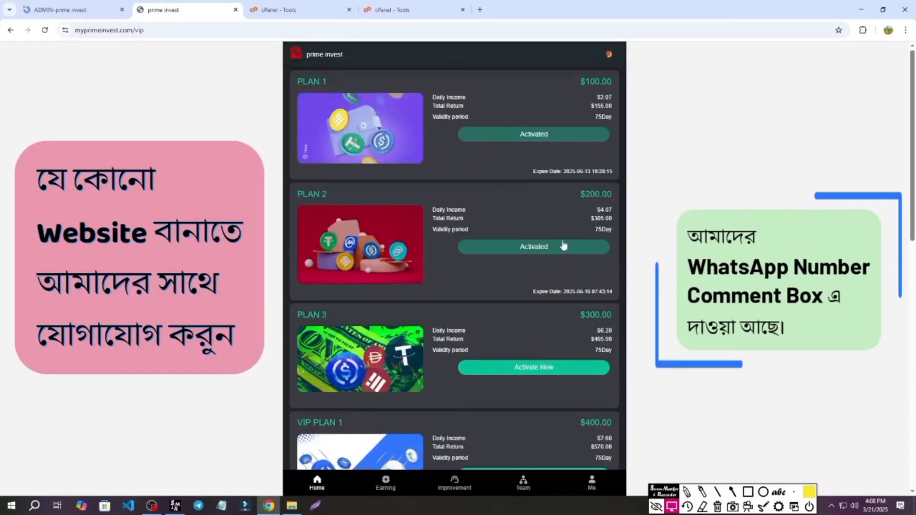
{"action": "scroll", "coordinate": [566, 275], "scroll_direction": "down", "scroll_amount": 5}
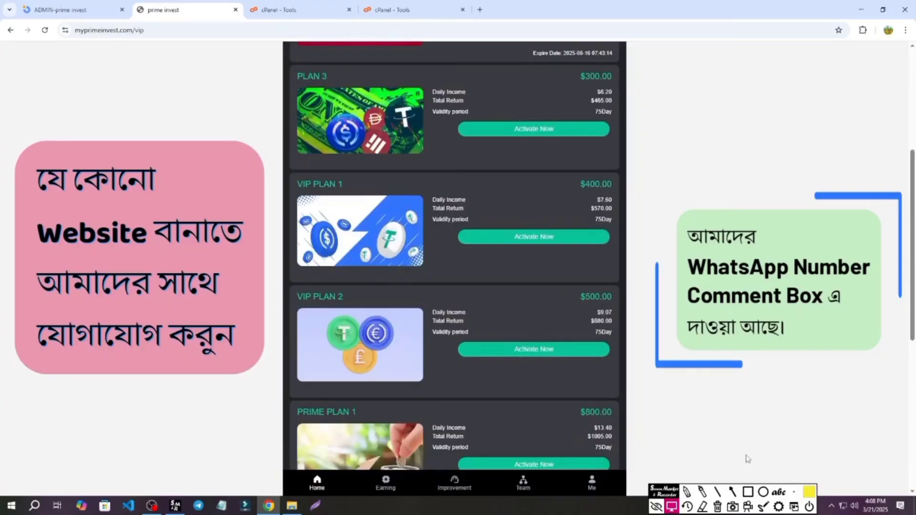
Outline the VIP PLAN 1, VIP PLAN 2 and PLAN 3 images and the PLAN 3 price with rectangles.
{"action": "left_click", "coordinate": [747, 491]}
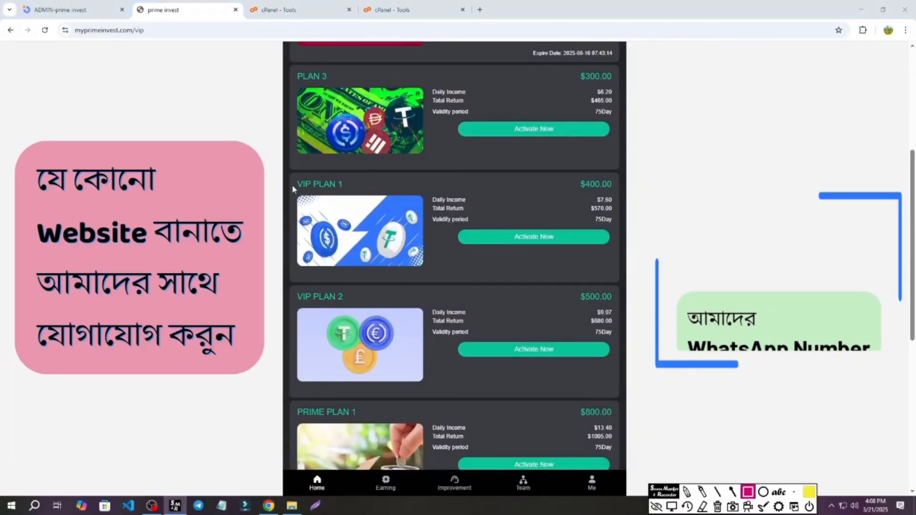
{"action": "left_click_drag", "start_coordinate": [293, 186], "coordinate": [427, 268]}
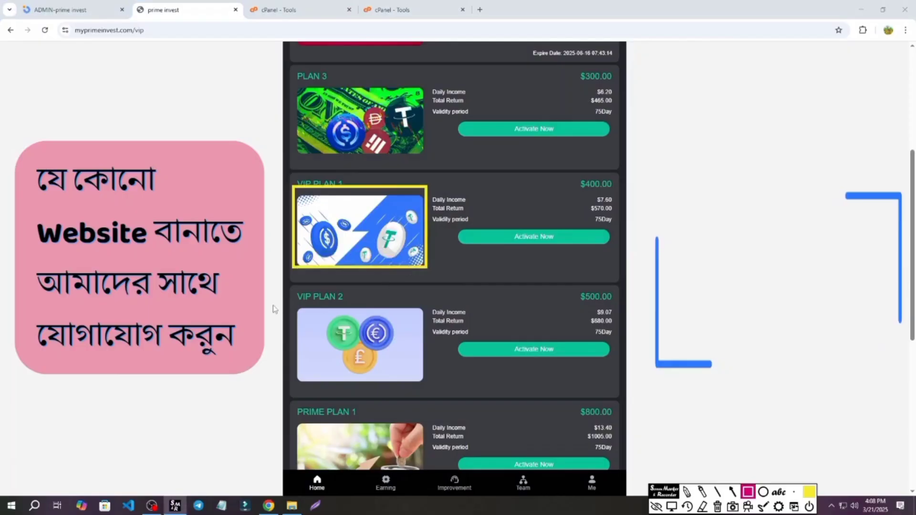
{"action": "left_click_drag", "start_coordinate": [297, 299], "coordinate": [430, 387]}
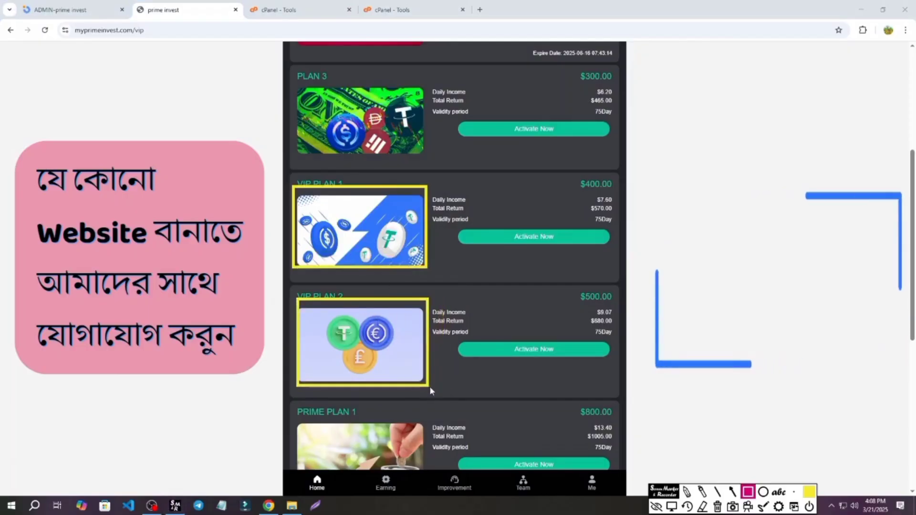
{"action": "left_click_drag", "start_coordinate": [293, 76], "coordinate": [432, 159]}
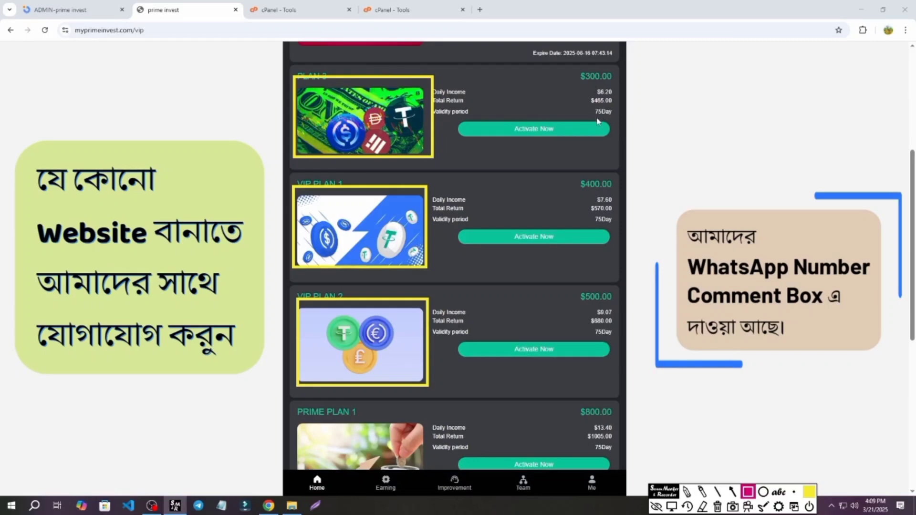
{"action": "left_click_drag", "start_coordinate": [563, 65], "coordinate": [618, 86]}
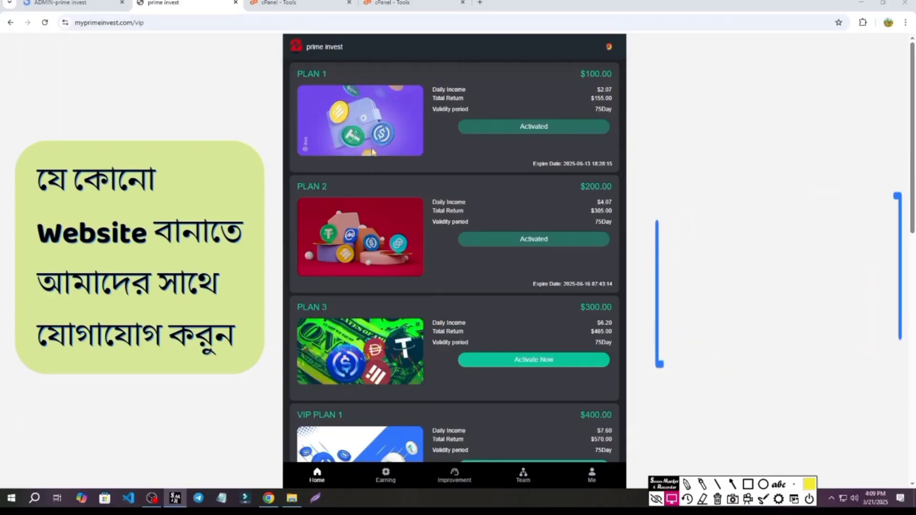
Switch to the admin panel, open the VIP package list and open the PLAN 1 package for editing.
{"action": "scroll", "coordinate": [372, 283], "scroll_direction": "down", "scroll_amount": 3}
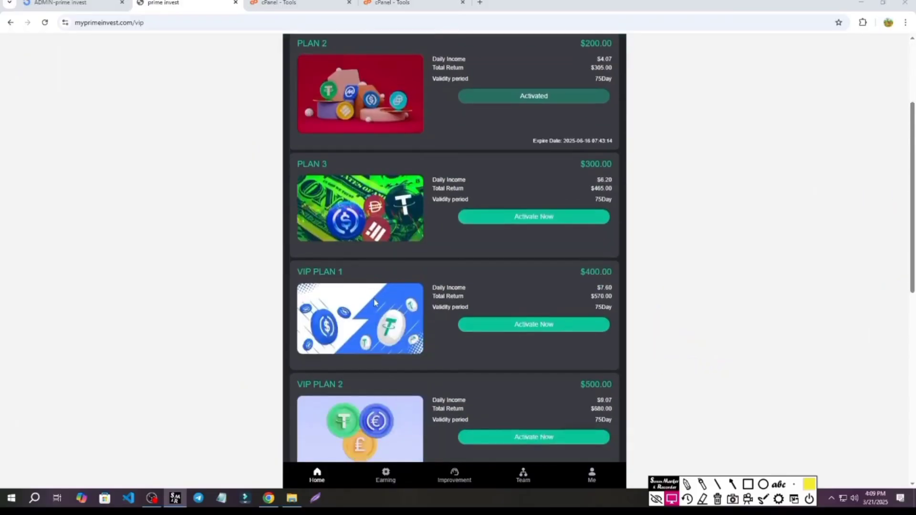
{"action": "scroll", "coordinate": [359, 267], "scroll_direction": "down", "scroll_amount": 1}
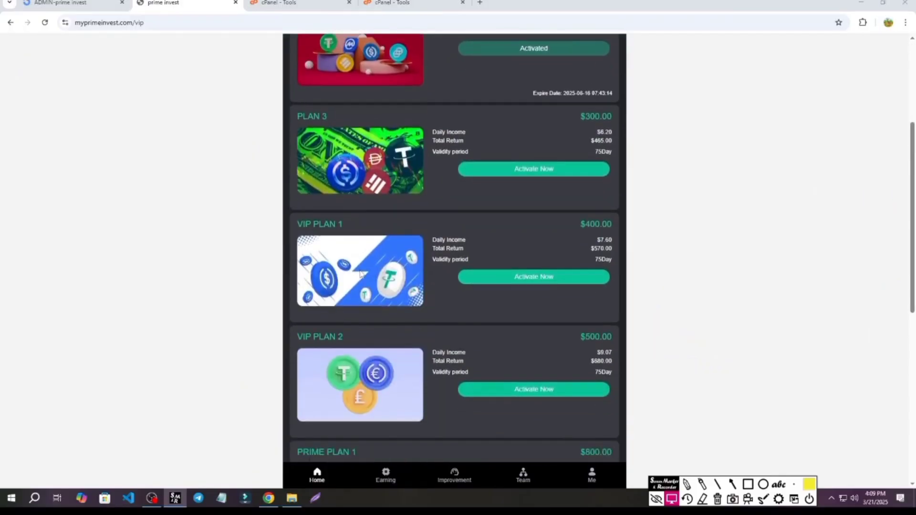
{"action": "scroll", "coordinate": [381, 245], "scroll_direction": "up", "scroll_amount": 4}
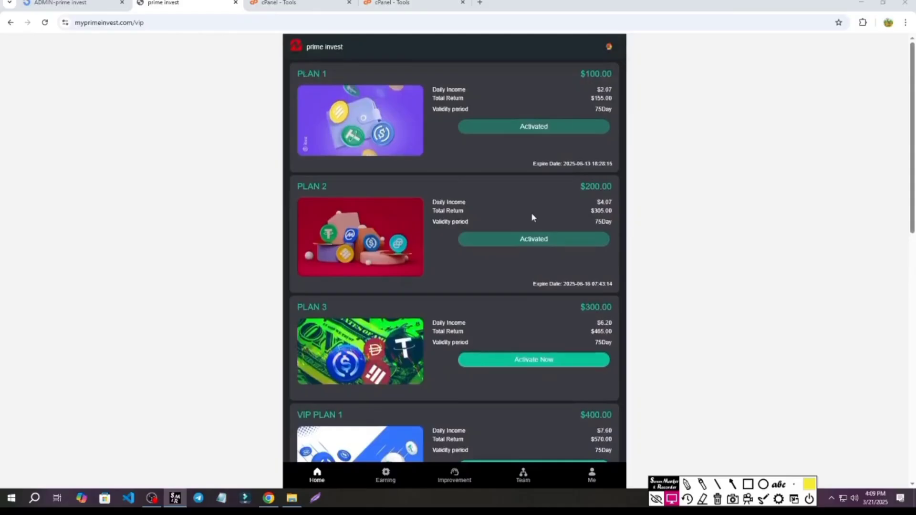
{"action": "left_click", "coordinate": [102, 5]}
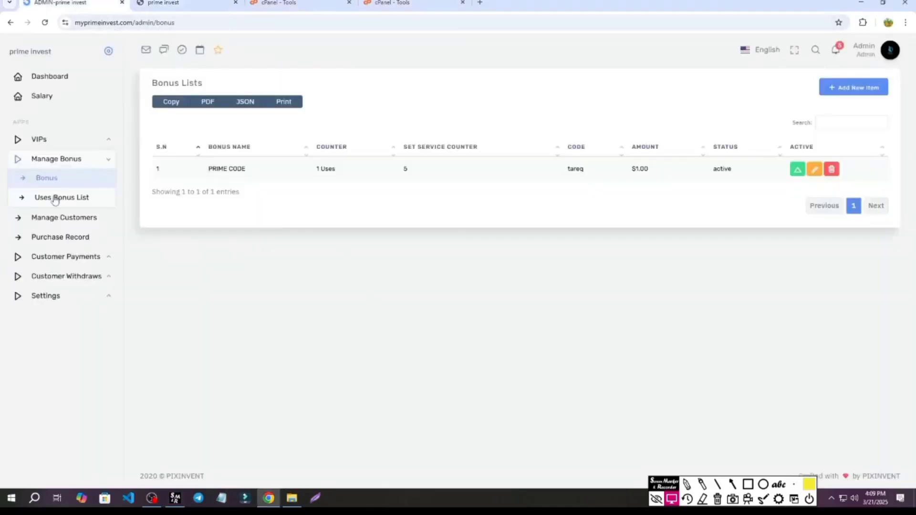
{"action": "left_click", "coordinate": [38, 140]}
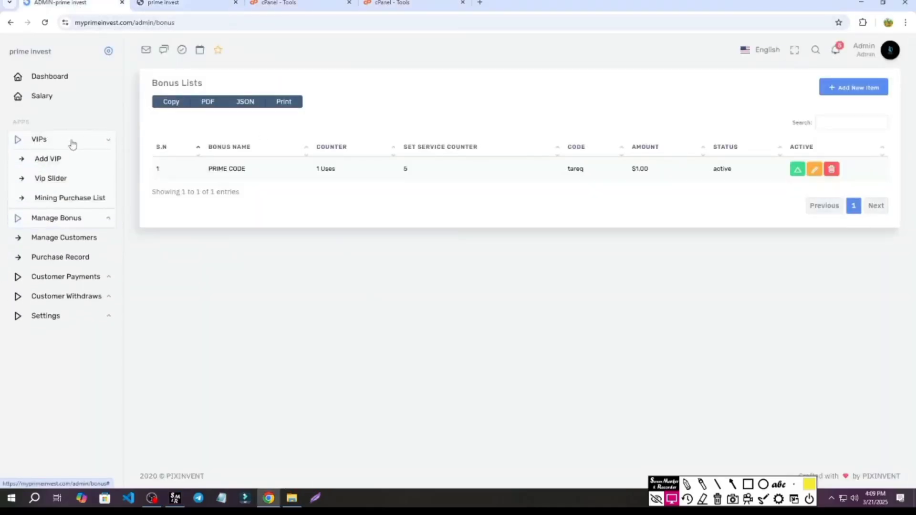
{"action": "left_click", "coordinate": [50, 160]}
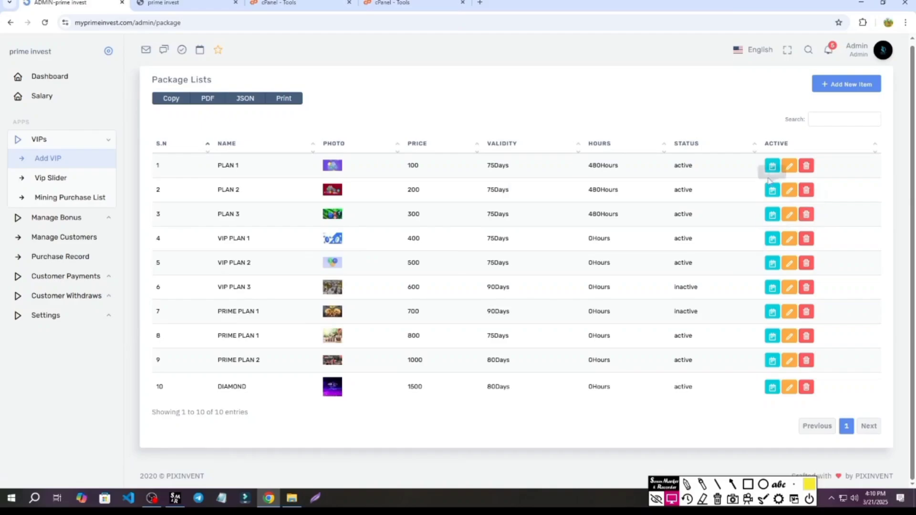
{"action": "left_click", "coordinate": [789, 166]}
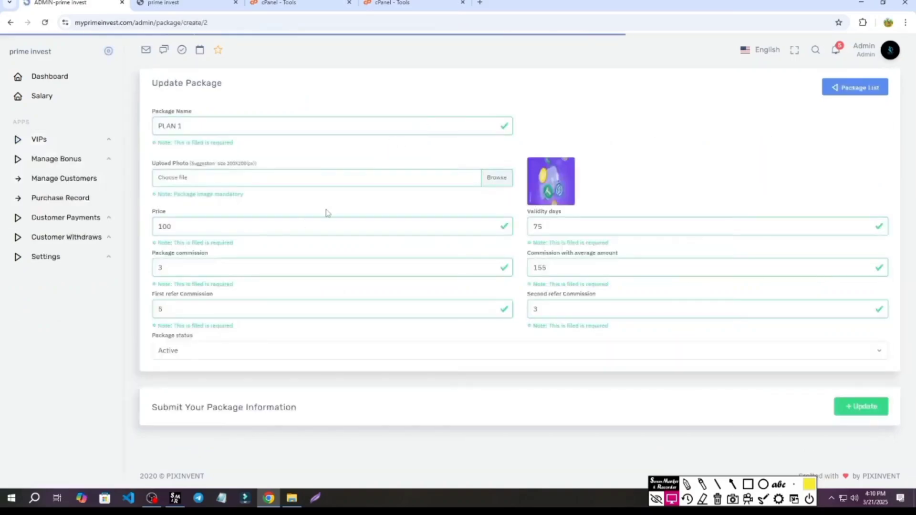
{"action": "left_click", "coordinate": [190, 233]}
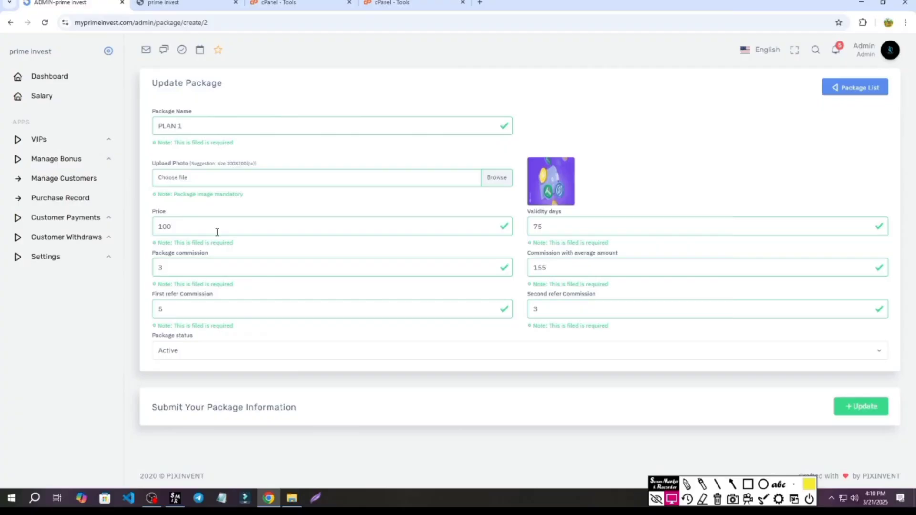
View the admin panel's customer list and its pending payment and pending withdraw lists.
{"action": "left_click", "coordinate": [67, 180]}
{"action": "scroll", "coordinate": [410, 292], "scroll_direction": "down", "scroll_amount": 1}
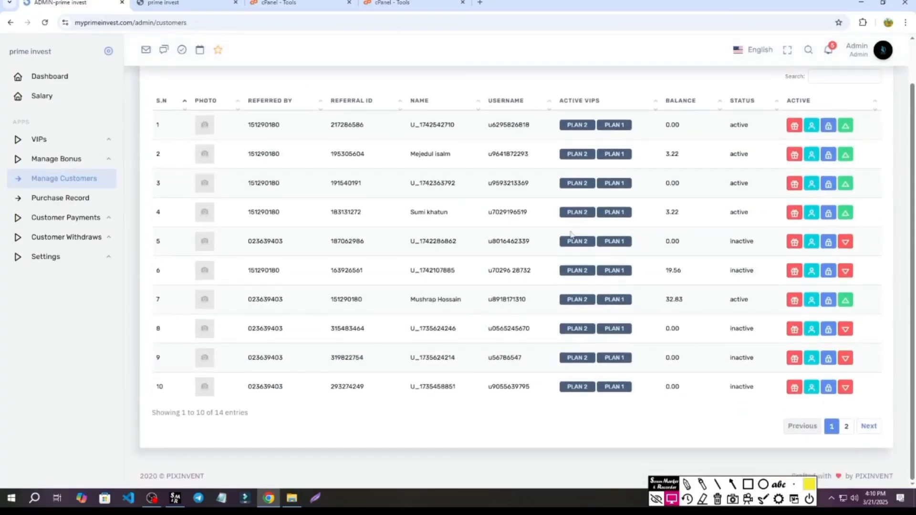
{"action": "left_click", "coordinate": [94, 219]}
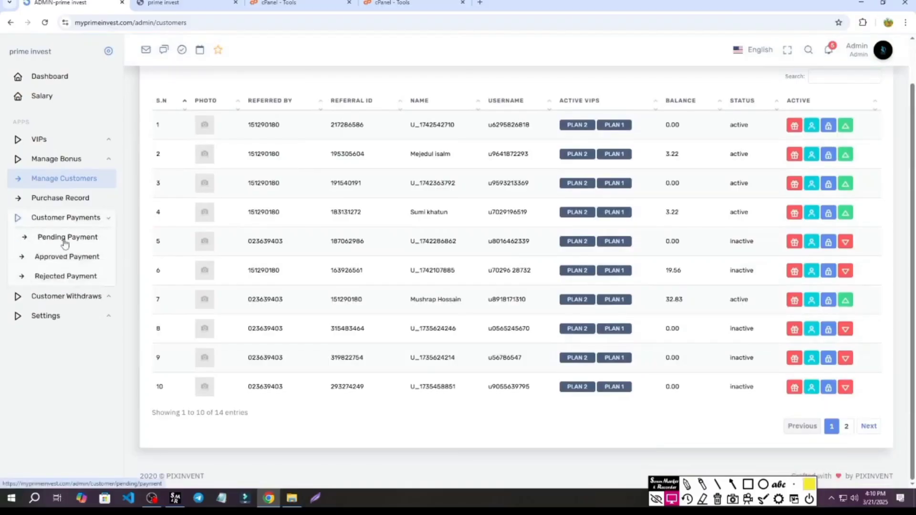
{"action": "left_click", "coordinate": [42, 241]}
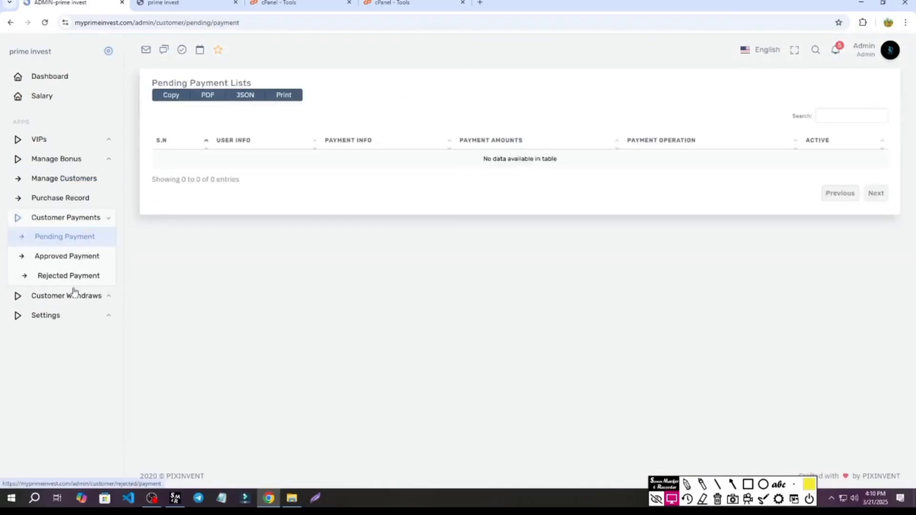
{"action": "left_click", "coordinate": [72, 296]}
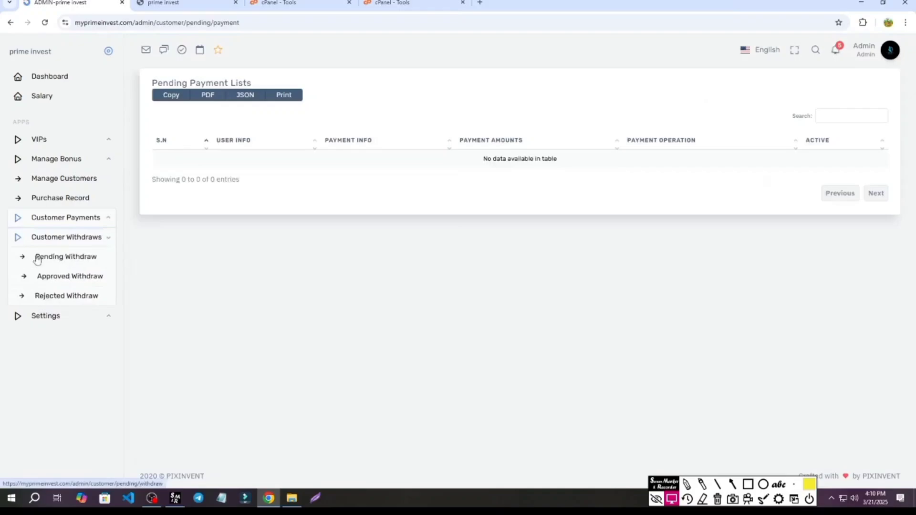
{"action": "left_click", "coordinate": [60, 260]}
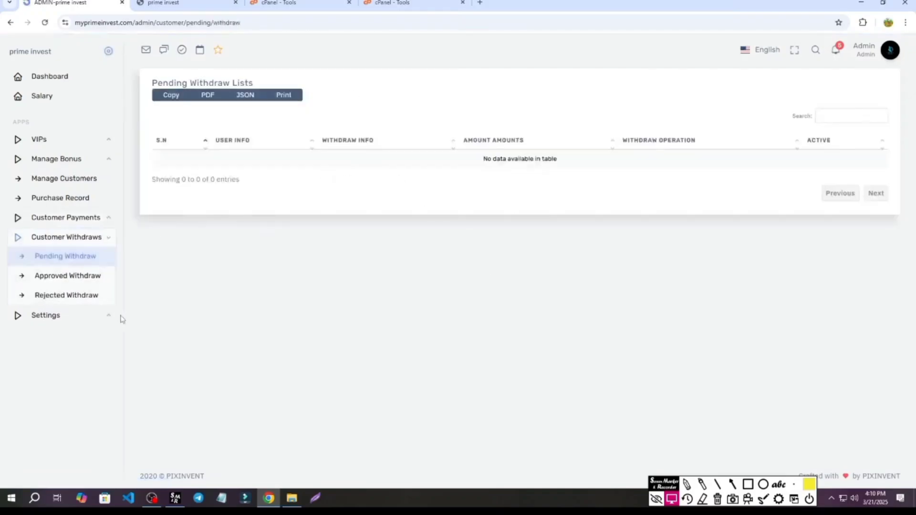
Open the payment method list and the settings page with the withdraw and recharge limits.
{"action": "left_click", "coordinate": [76, 317]}
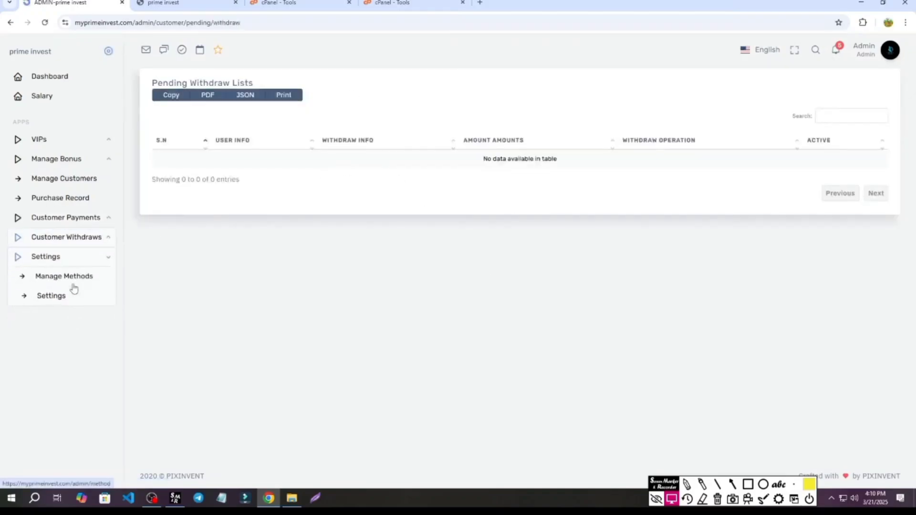
{"action": "left_click", "coordinate": [74, 285]}
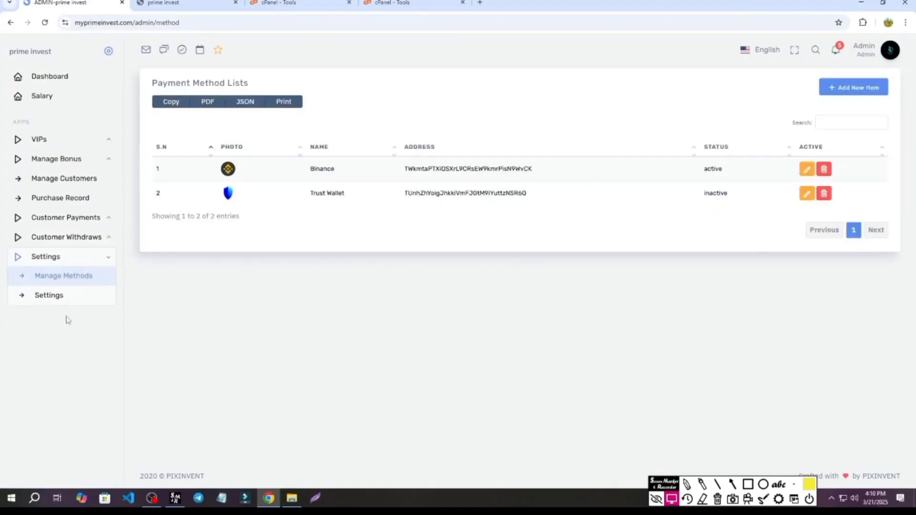
{"action": "left_click", "coordinate": [56, 300]}
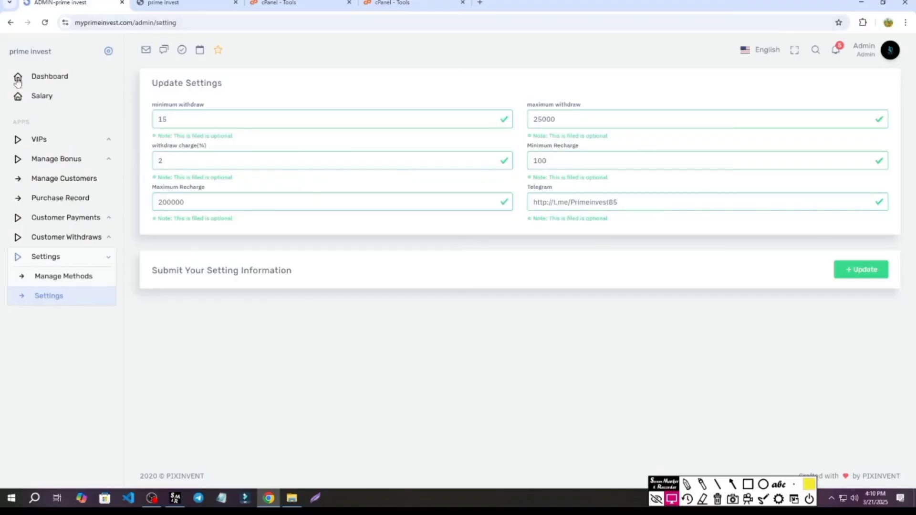
Return to the prime invest site's Home page and look through the investment plans from PLAN 1 to DIAMOND.
{"action": "left_click", "coordinate": [163, 3]}
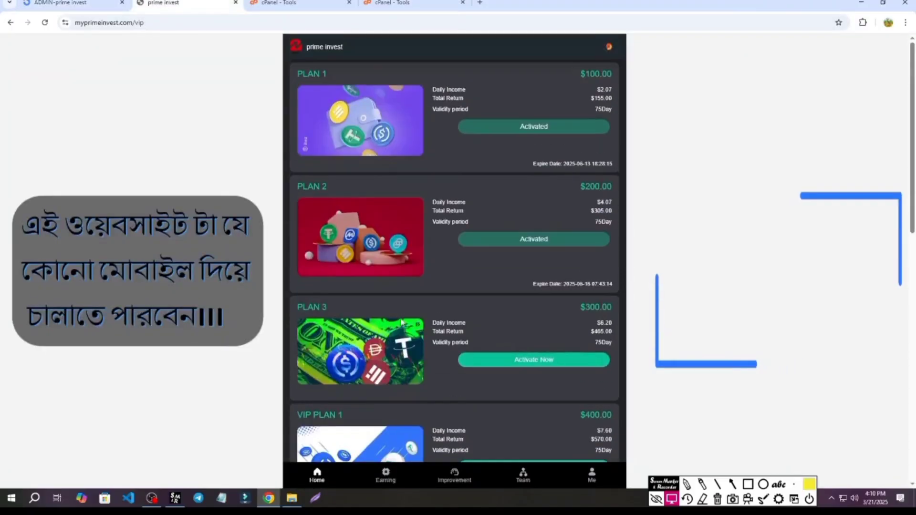
{"action": "left_click", "coordinate": [338, 473]}
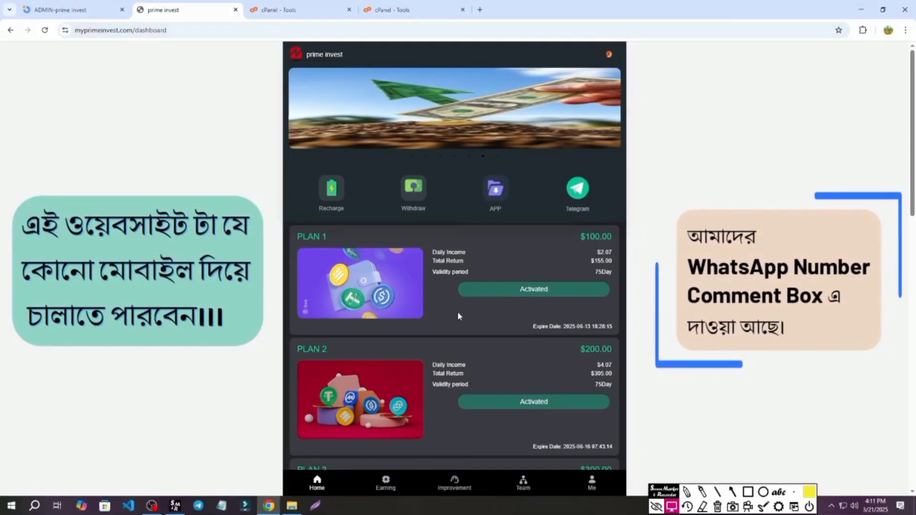
{"action": "scroll", "coordinate": [457, 315], "scroll_direction": "down", "scroll_amount": 15}
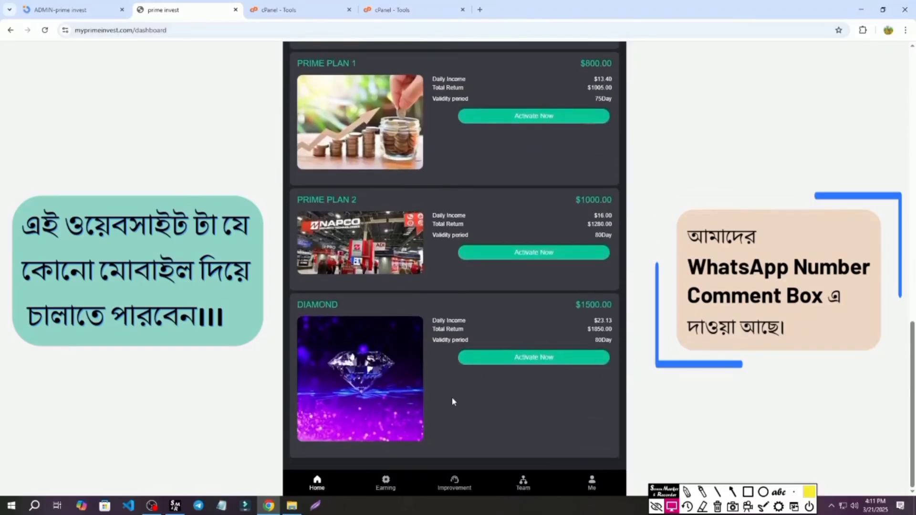
{"action": "scroll", "coordinate": [436, 302], "scroll_direction": "up", "scroll_amount": 15}
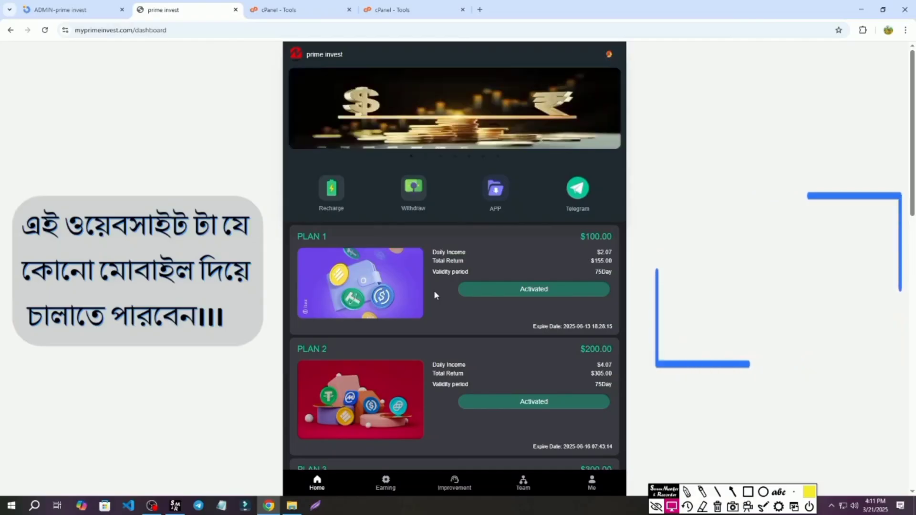
{"action": "scroll", "coordinate": [433, 287], "scroll_direction": "down", "scroll_amount": 5}
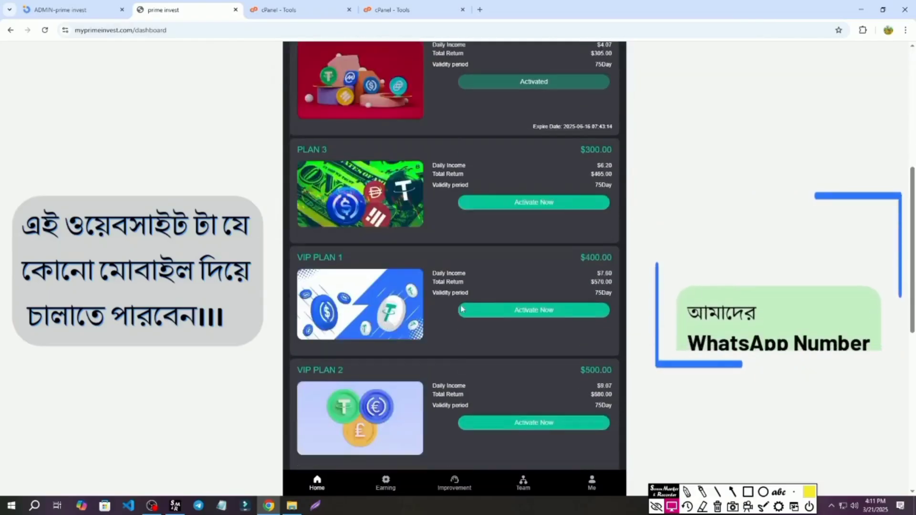
{"action": "scroll", "coordinate": [470, 305], "scroll_direction": "up", "scroll_amount": 4}
{"action": "scroll", "coordinate": [471, 309], "scroll_direction": "up", "scroll_amount": 2}
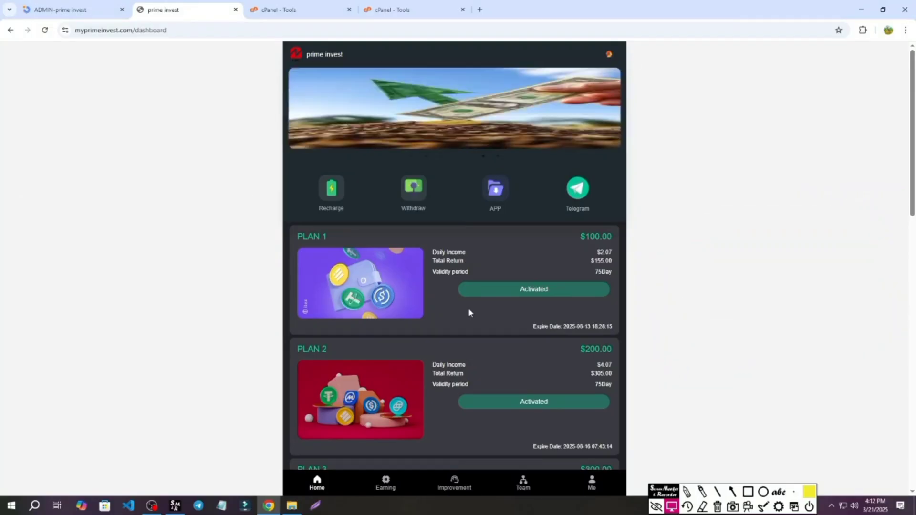
Revisit the admin settings page, return to the site's Home page and look over PLAN 1 to VIP PLAN 1.
{"action": "left_click", "coordinate": [64, 9]}
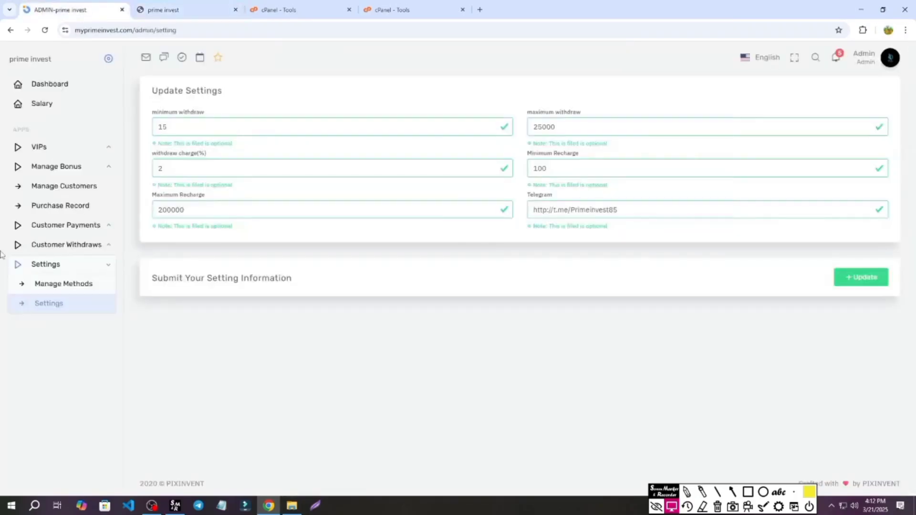
{"action": "left_click", "coordinate": [157, 7]}
{"action": "scroll", "coordinate": [441, 394], "scroll_direction": "down", "scroll_amount": 4}
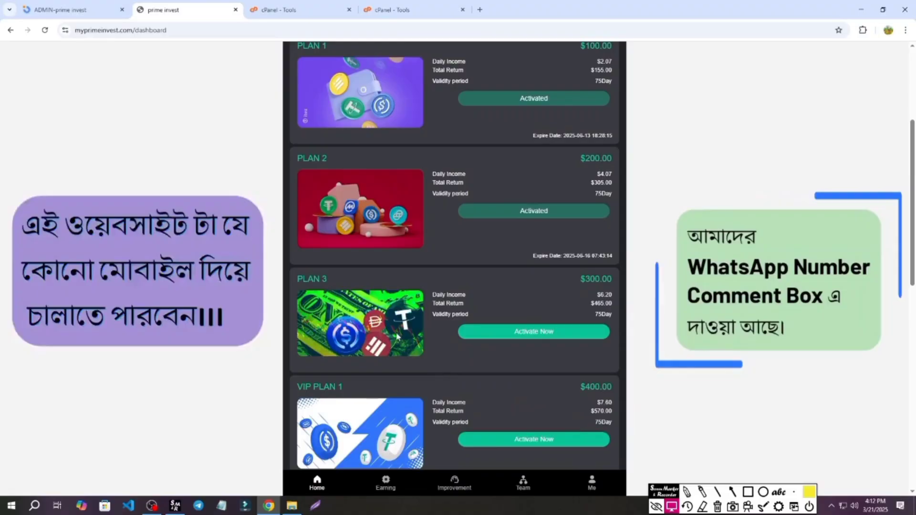
{"action": "scroll", "coordinate": [396, 336], "scroll_direction": "up", "scroll_amount": 4}
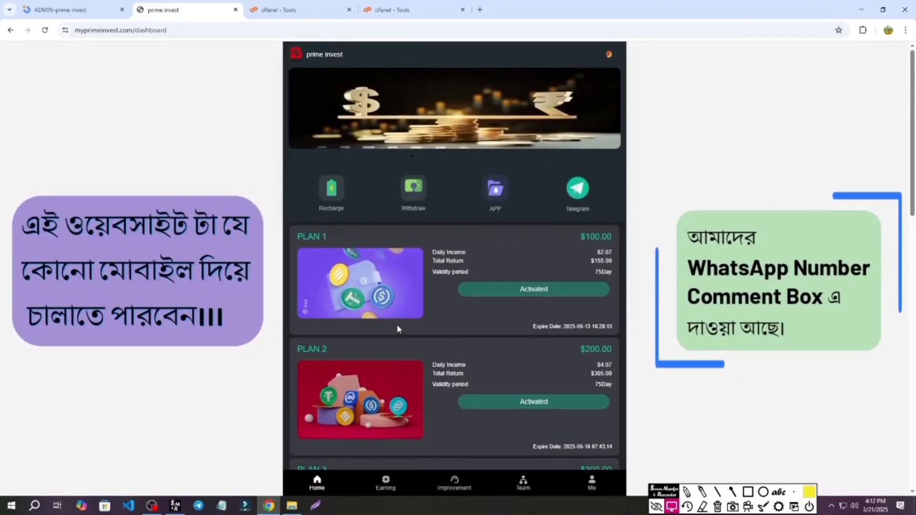